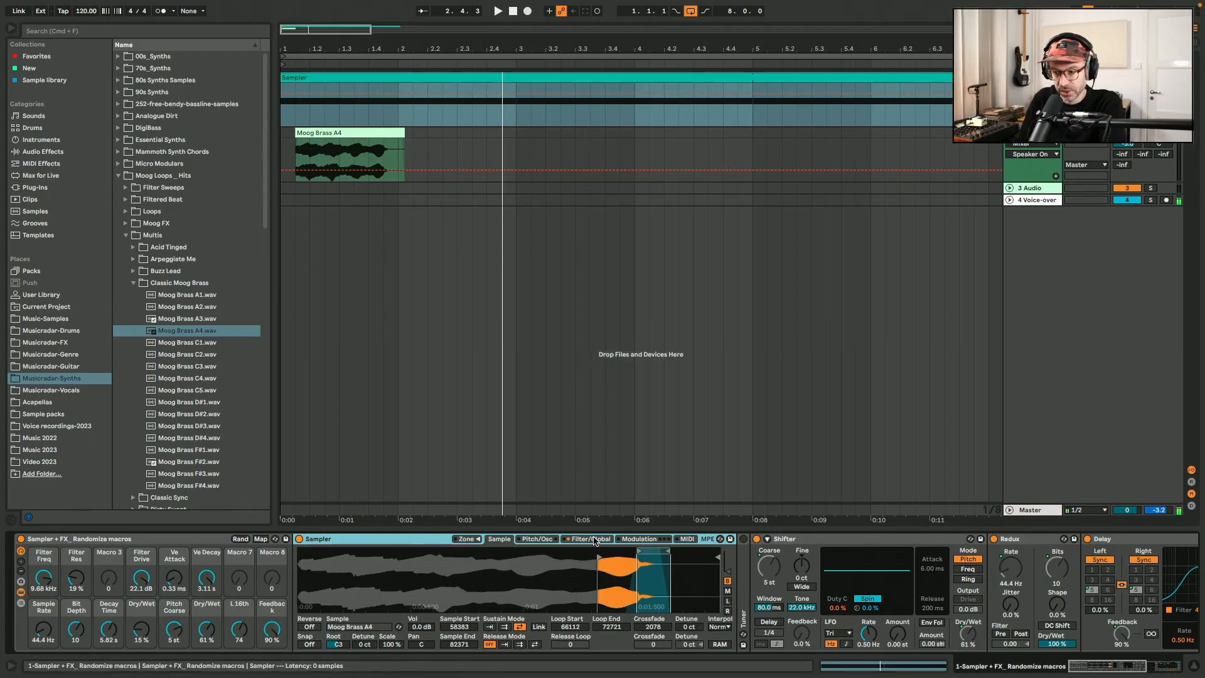
- Map the Sampler's volume envelope Sustain to Macro 8 of the rack
{"action": "left_click", "coordinate": [592, 539]}
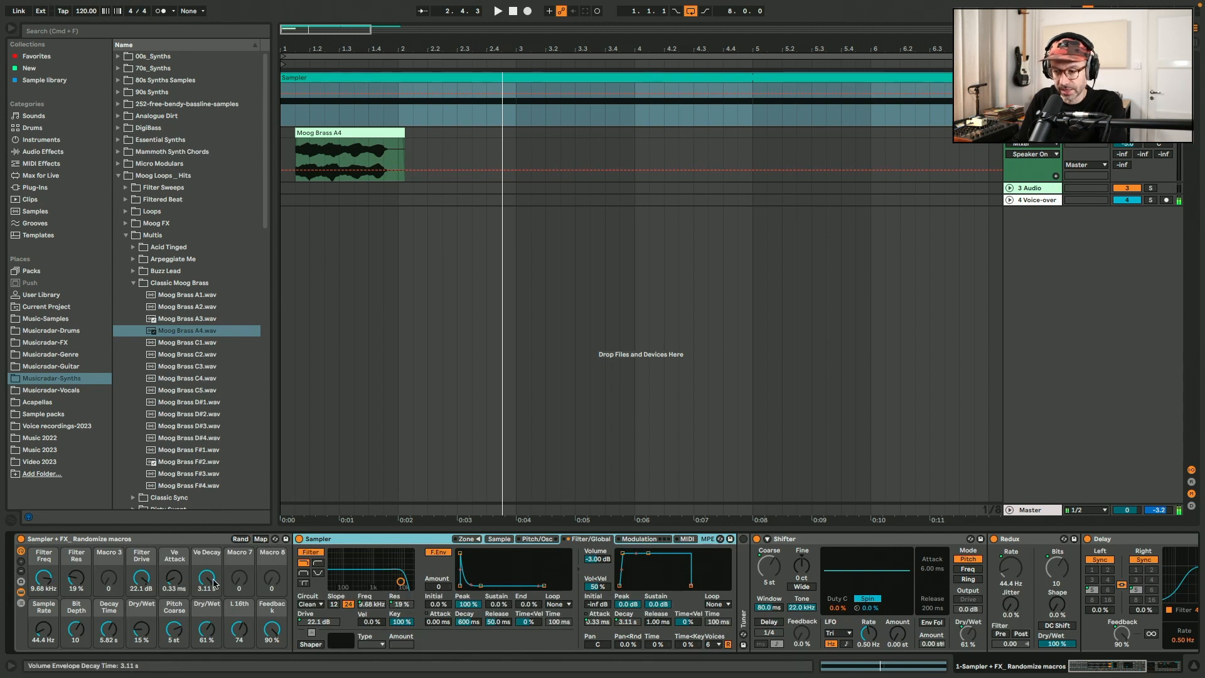
{"action": "left_click", "coordinate": [261, 539]}
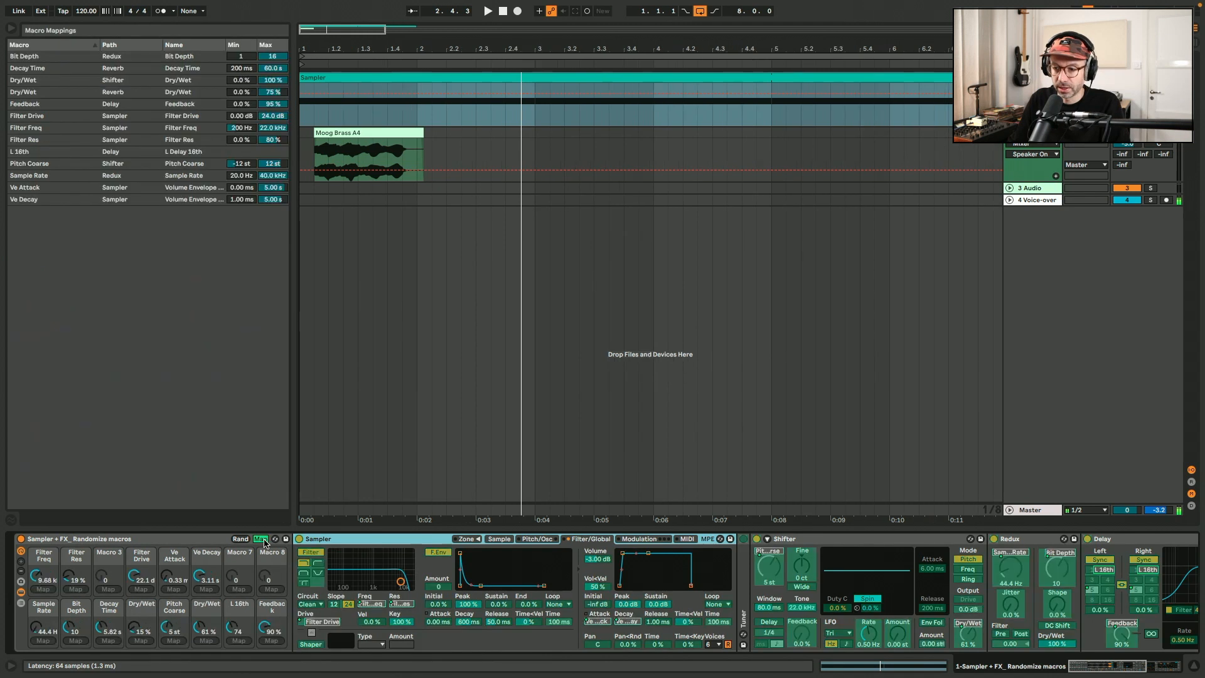
{"action": "left_click", "coordinate": [667, 606]}
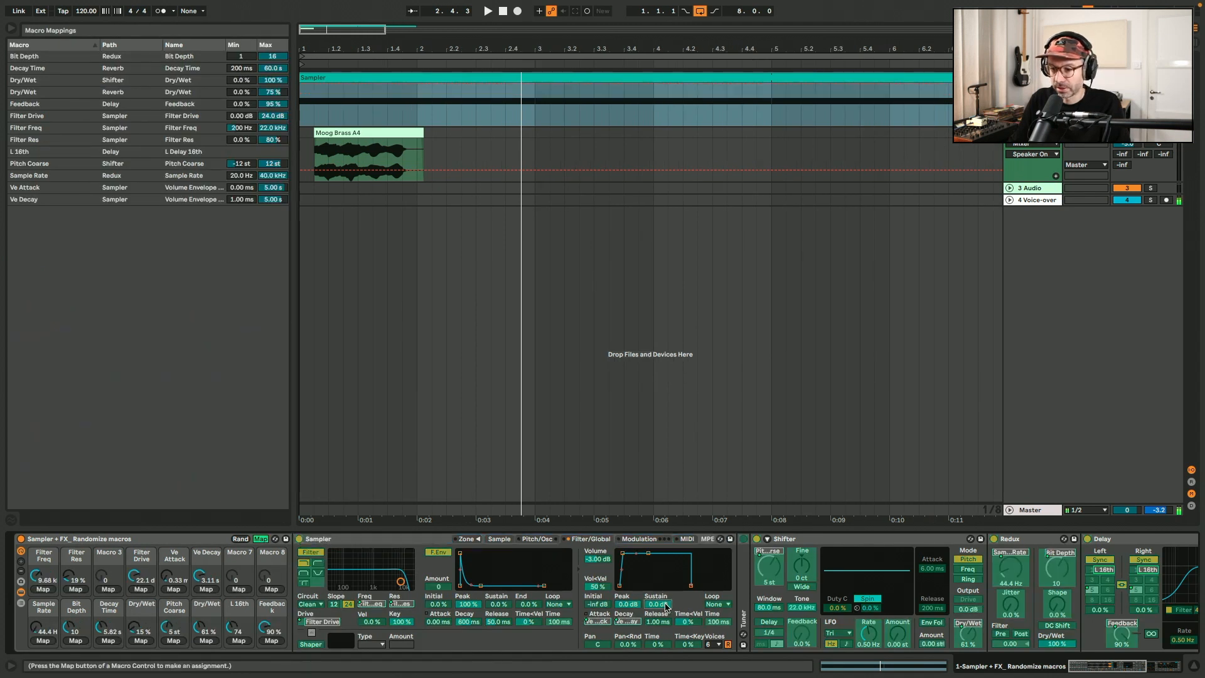
{"action": "left_click", "coordinate": [272, 589]}
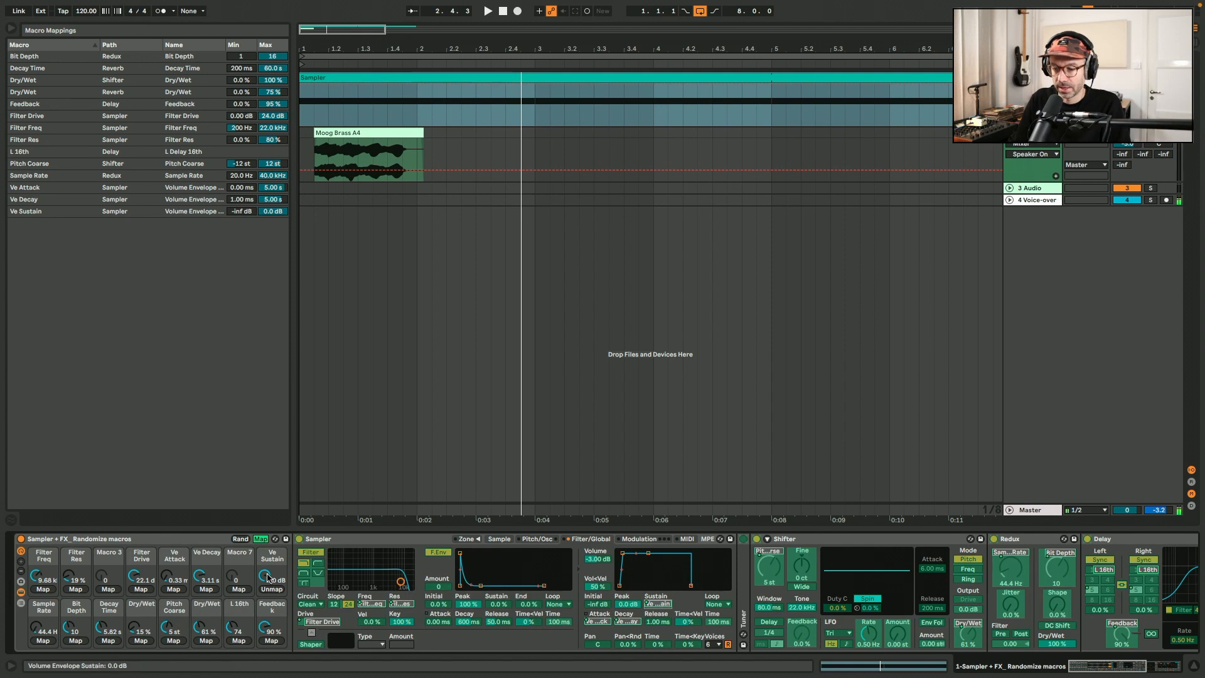
- Try out the Ve Sustain macro and remove its mapping from Macro 8
{"action": "left_click", "coordinate": [260, 539]}
{"action": "mouse_move", "coordinate": [272, 578]}
{"action": "left_mouse_down"}
{"action": "mouse_move", "coordinate": [271, 593]}
{"action": "mouse_move", "coordinate": [272, 570]}
{"action": "left_mouse_up"}
{"action": "left_click", "coordinate": [261, 540]}
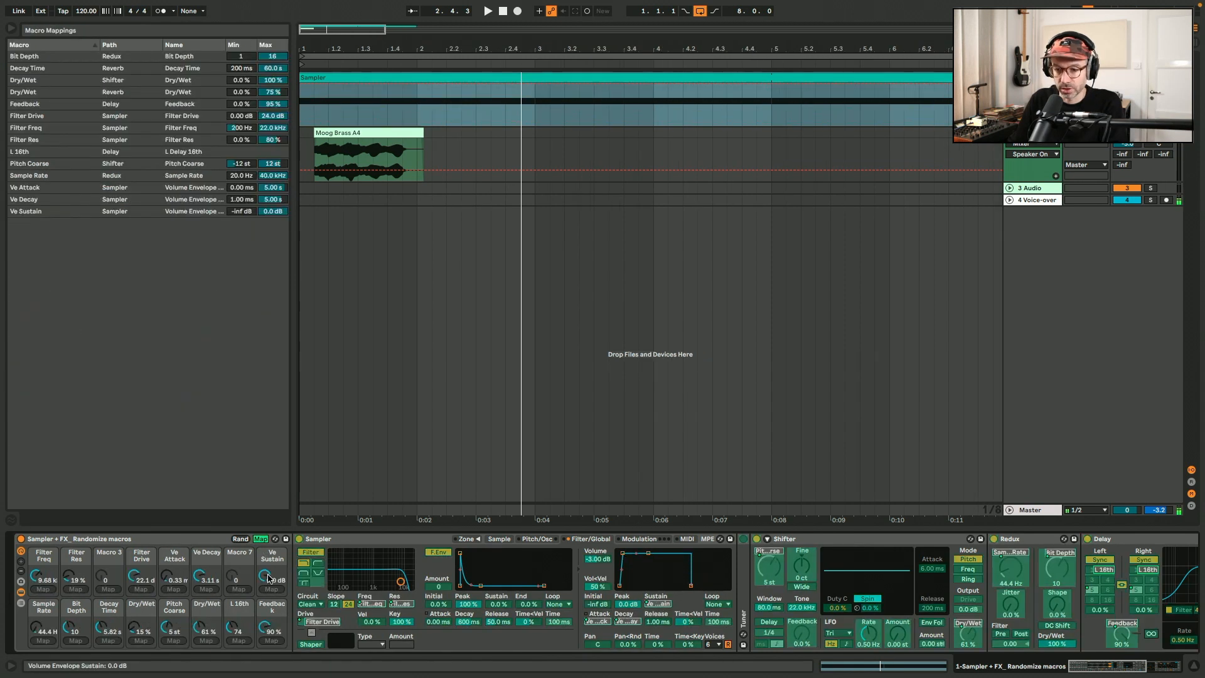
{"action": "key", "text": "Delete"}
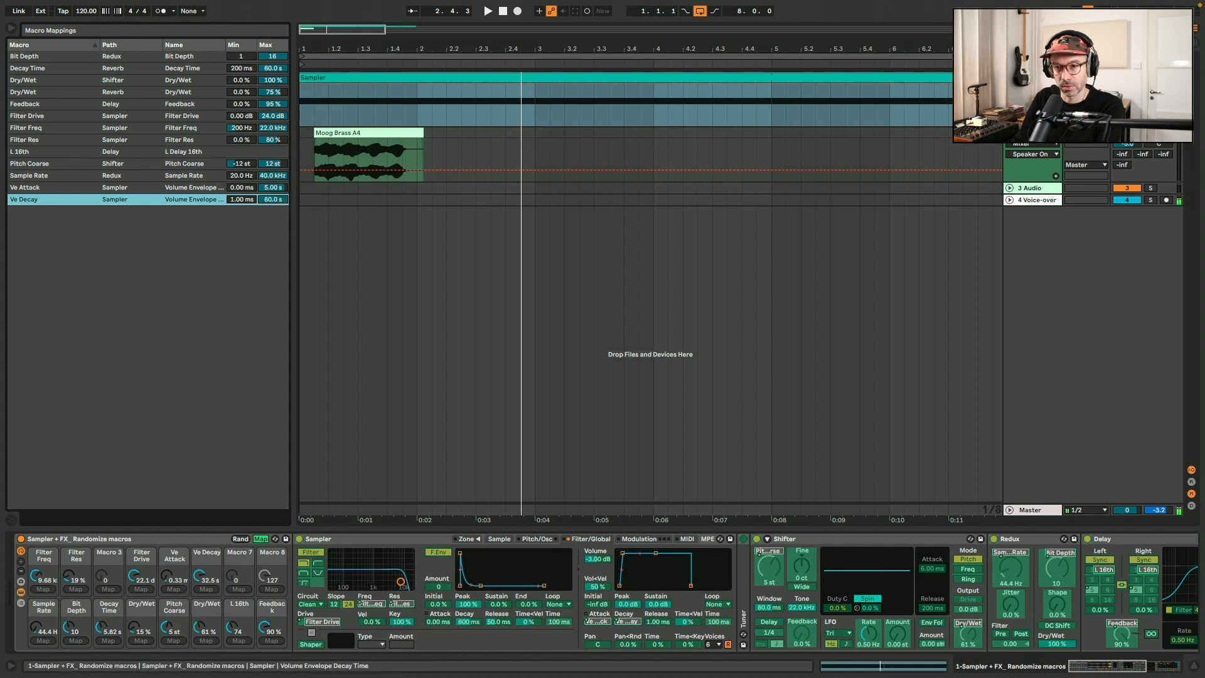
- Set the Ve Decay mapping's maximum to 5.00 s and leave macro mapping mode
{"action": "left_click_drag", "start_coordinate": [272, 187], "coordinate": [272, 170]}
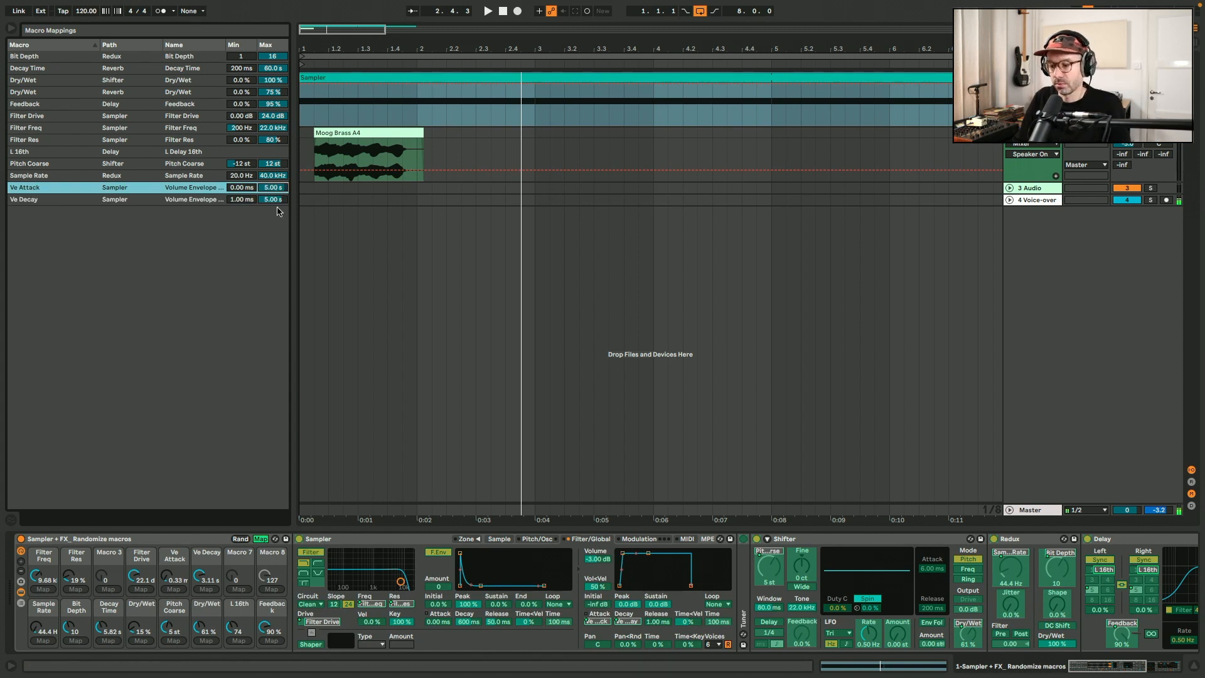
{"action": "left_click", "coordinate": [280, 140]}
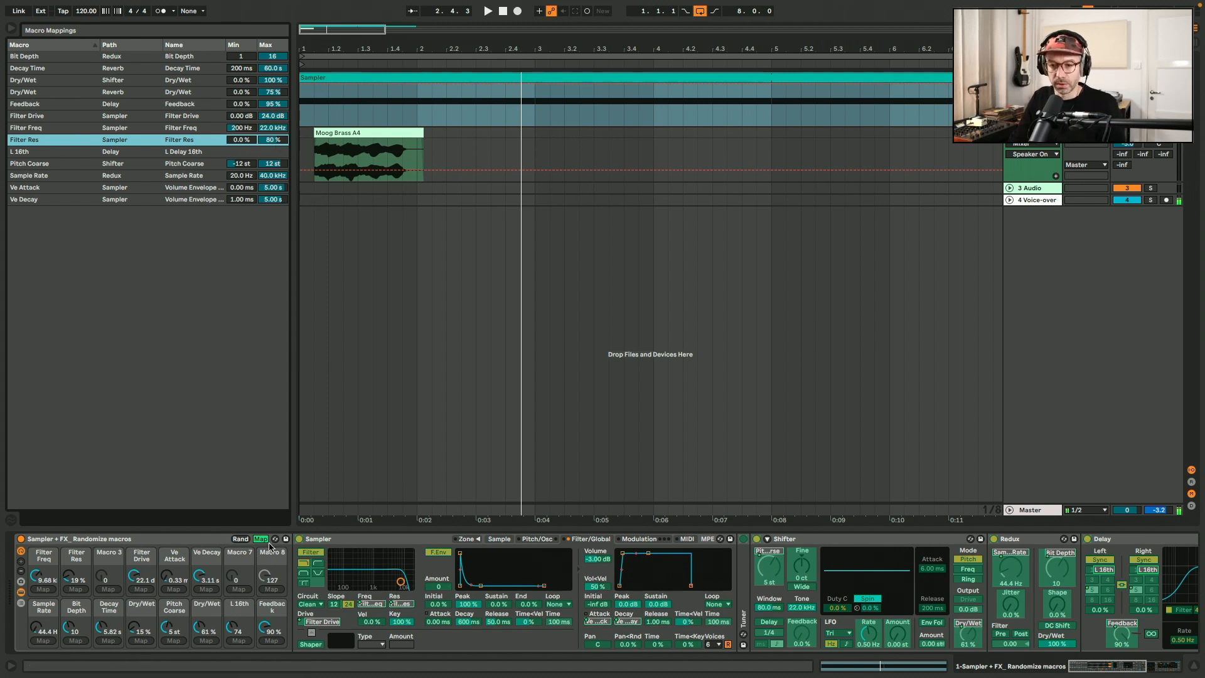
{"action": "left_click", "coordinate": [261, 539]}
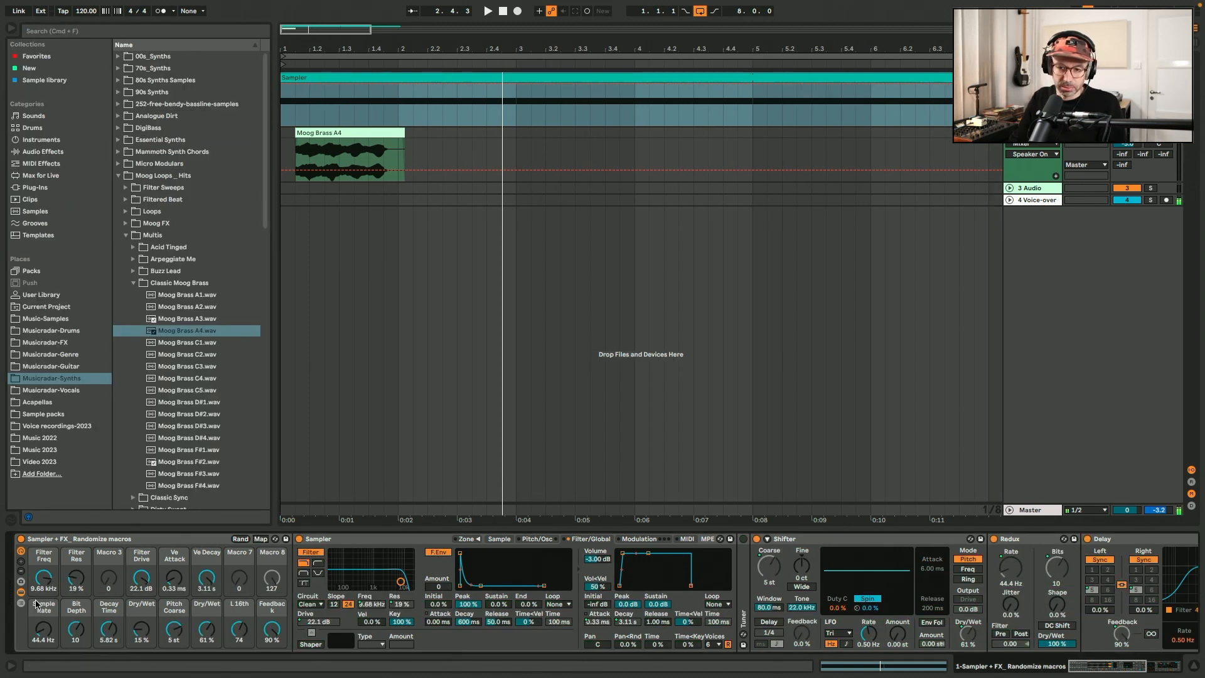
- Examine the macro-controlled parameters on the Shifter, Redux, Delay and Reverb devices in the rack
{"action": "left_click", "coordinate": [801, 539]}
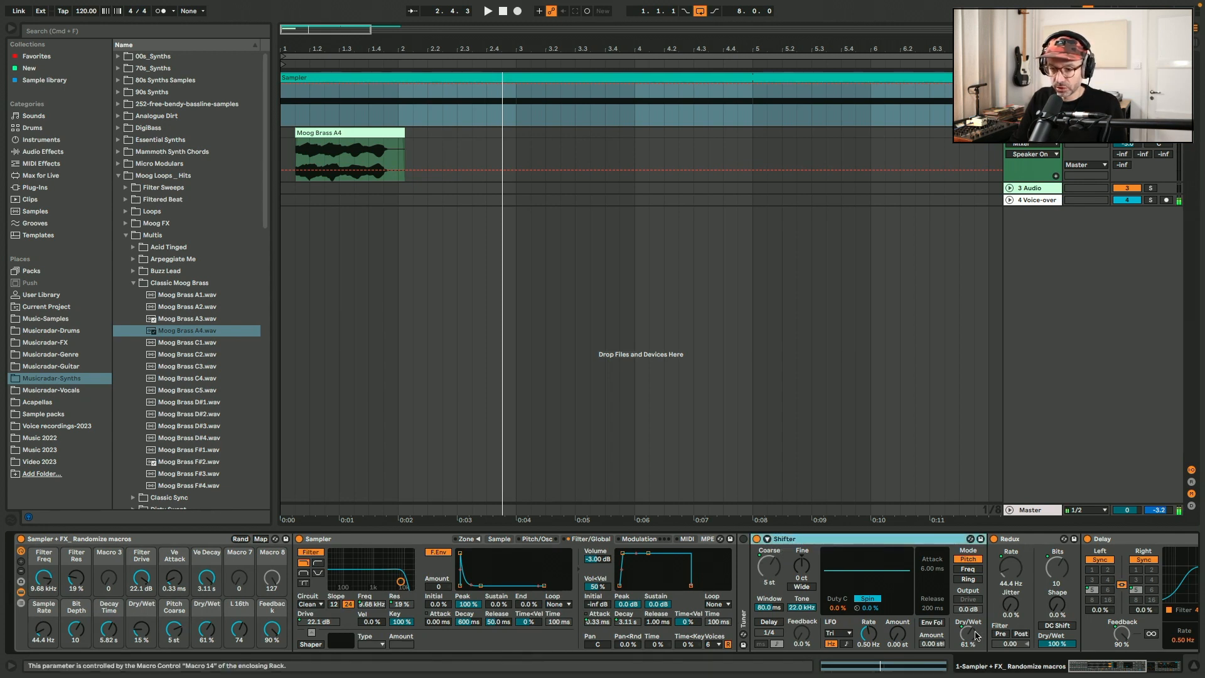
{"action": "left_click", "coordinate": [173, 613]}
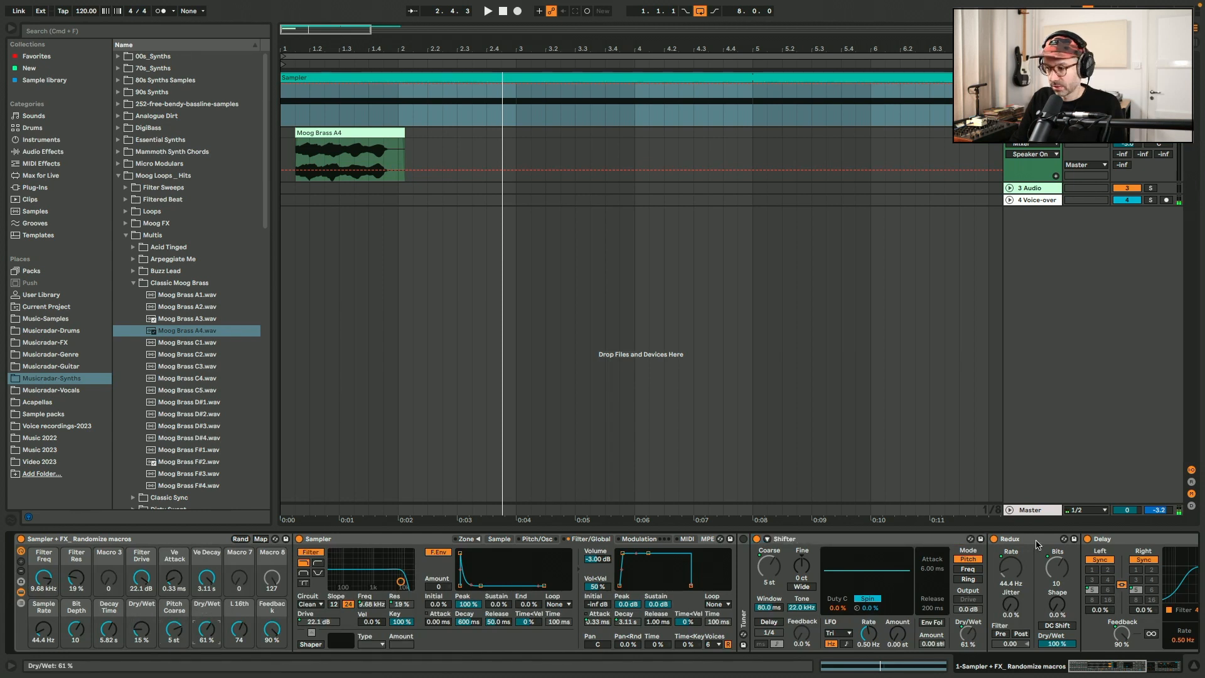
{"action": "left_click", "coordinate": [1009, 569]}
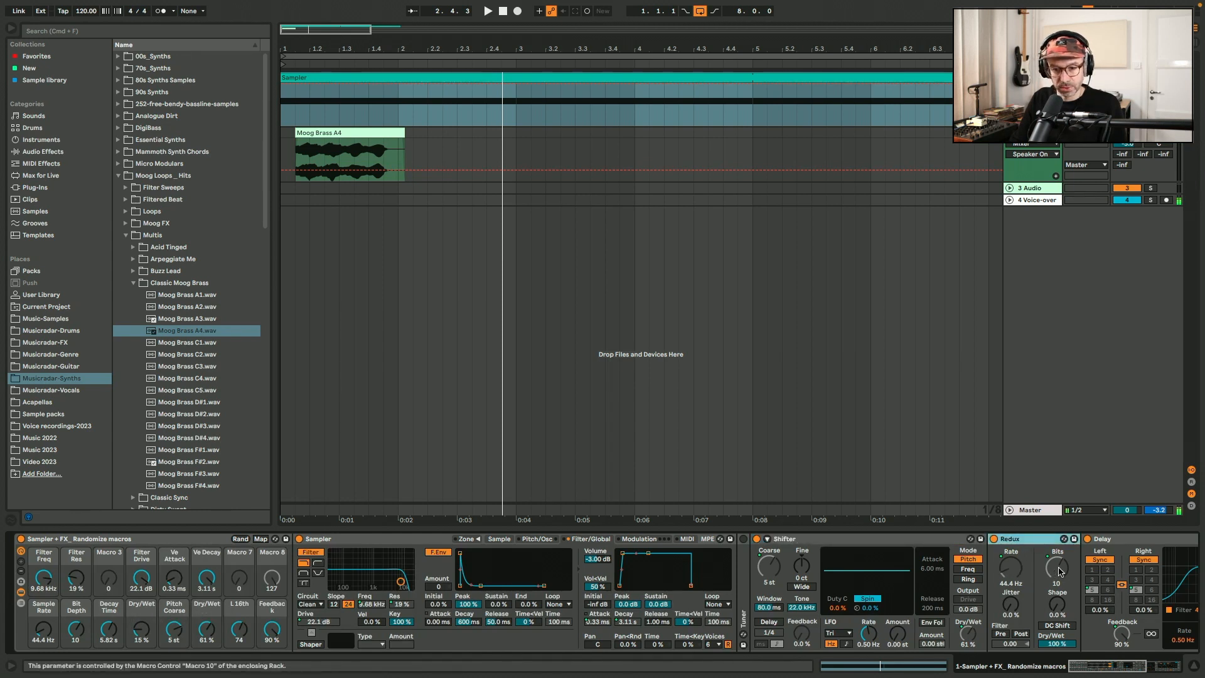
{"action": "scroll", "coordinate": [1059, 572], "scroll_direction": "right", "scroll_amount": 5}
{"action": "left_click", "coordinate": [850, 580]}
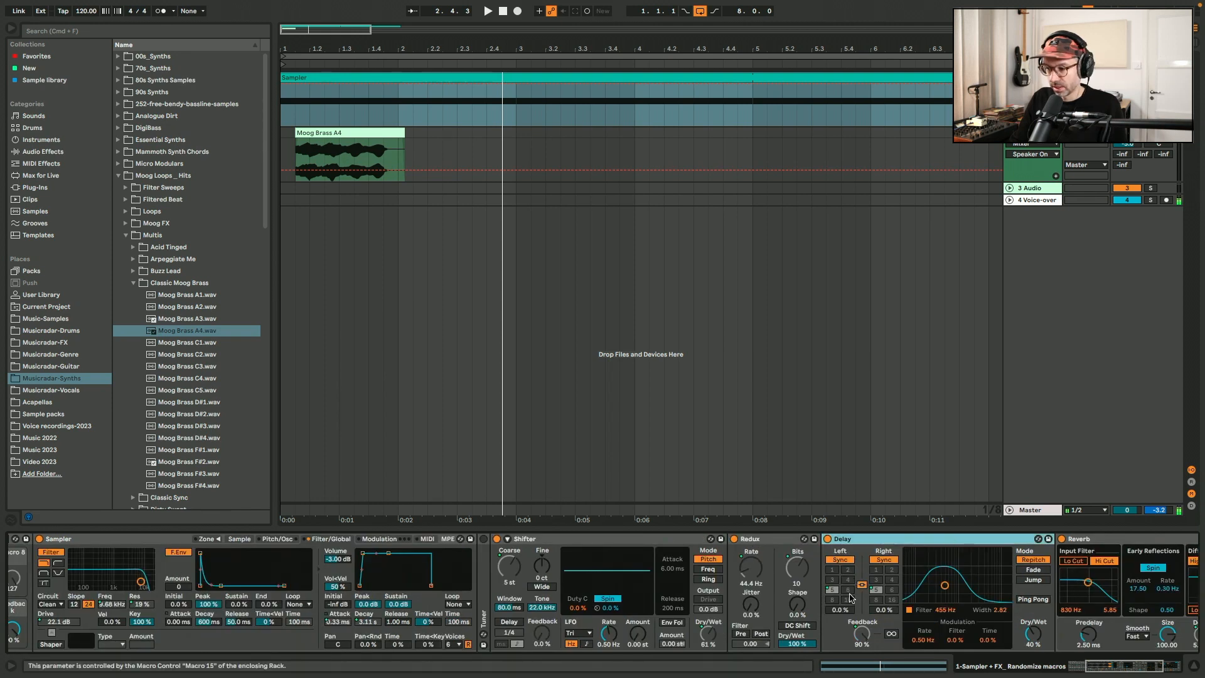
{"action": "scroll", "coordinate": [866, 644], "scroll_direction": "right", "scroll_amount": 5}
{"action": "left_click", "coordinate": [943, 633]}
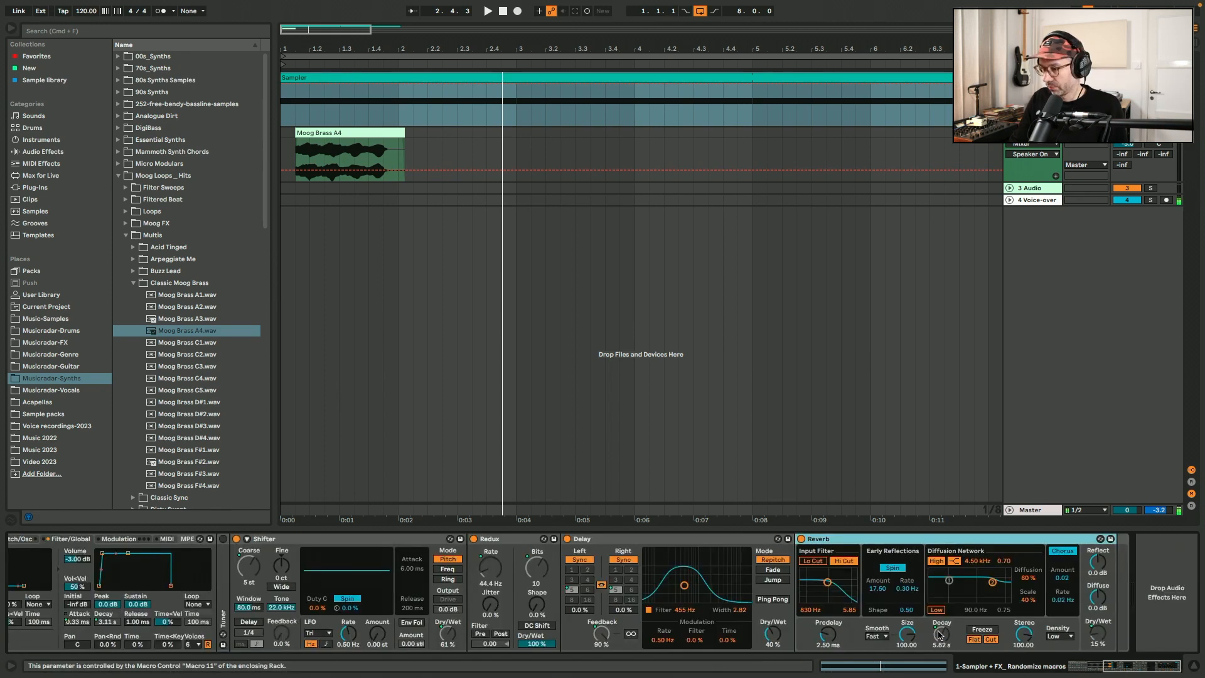
{"action": "scroll", "coordinate": [189, 597], "scroll_direction": "left", "scroll_amount": 10}
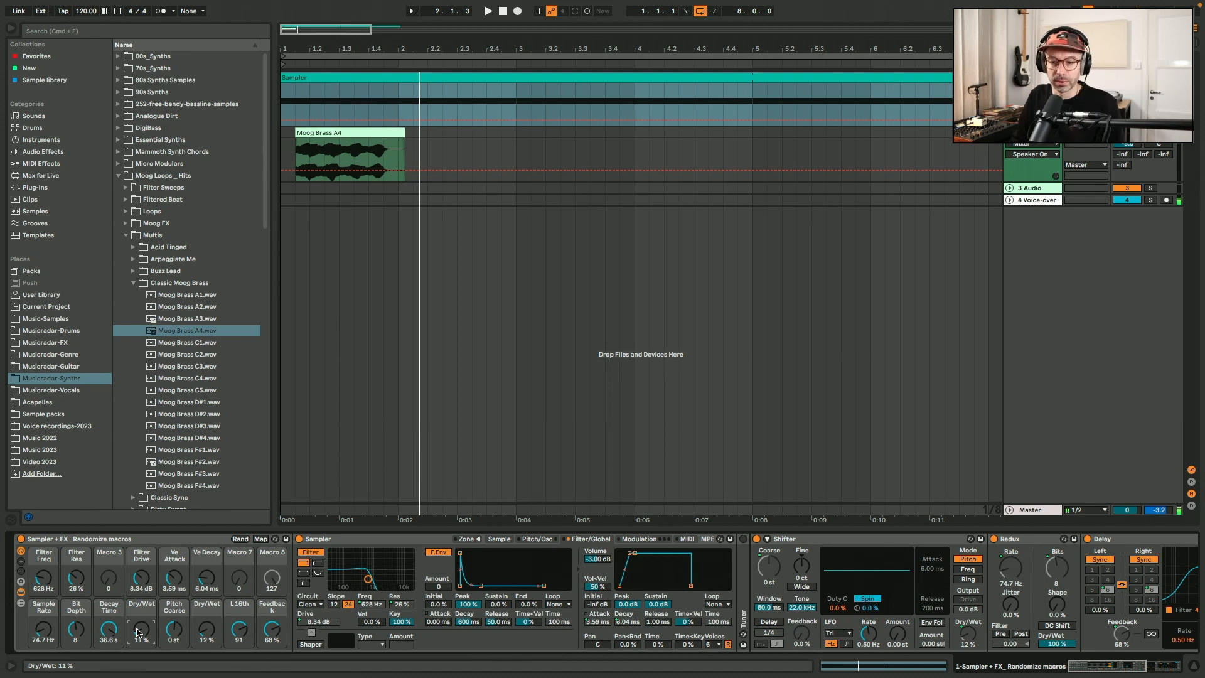
- Randomize the Sampler rack's macros and audition the resulting sound
{"action": "left_click", "coordinate": [247, 540]}
{"action": "key", "text": "space"}
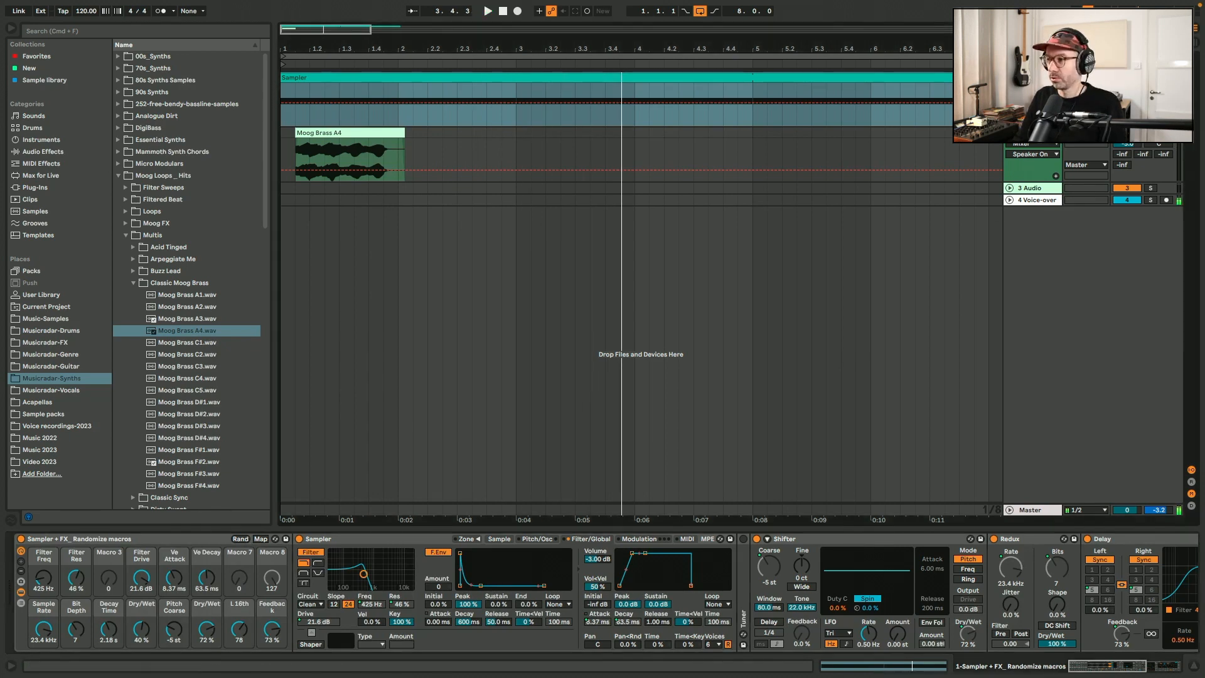
- Duplicate the Sampler track, then freeze and flatten the copy to audio
{"action": "key", "text": "super+d"}
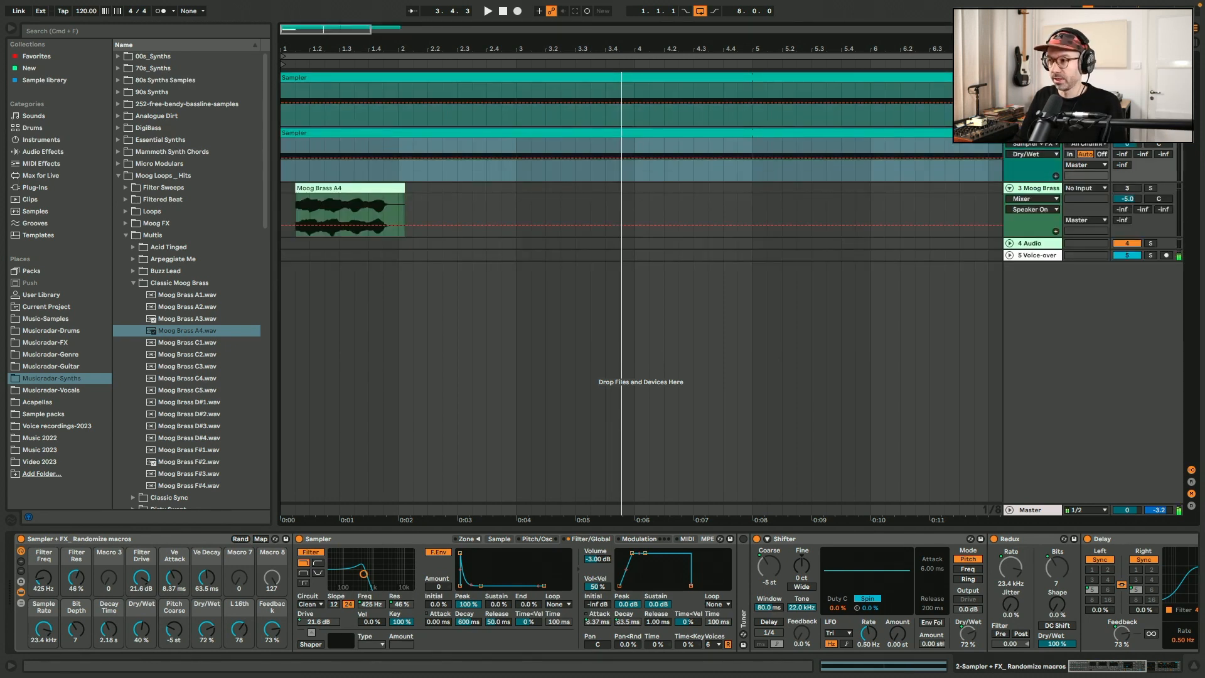
{"action": "right_click", "coordinate": [1032, 134]}
{"action": "left_click", "coordinate": [1064, 210]}
{"action": "right_click", "coordinate": [1033, 132]}
{"action": "key", "text": "Escape"}
{"action": "right_click", "coordinate": [1027, 145]}
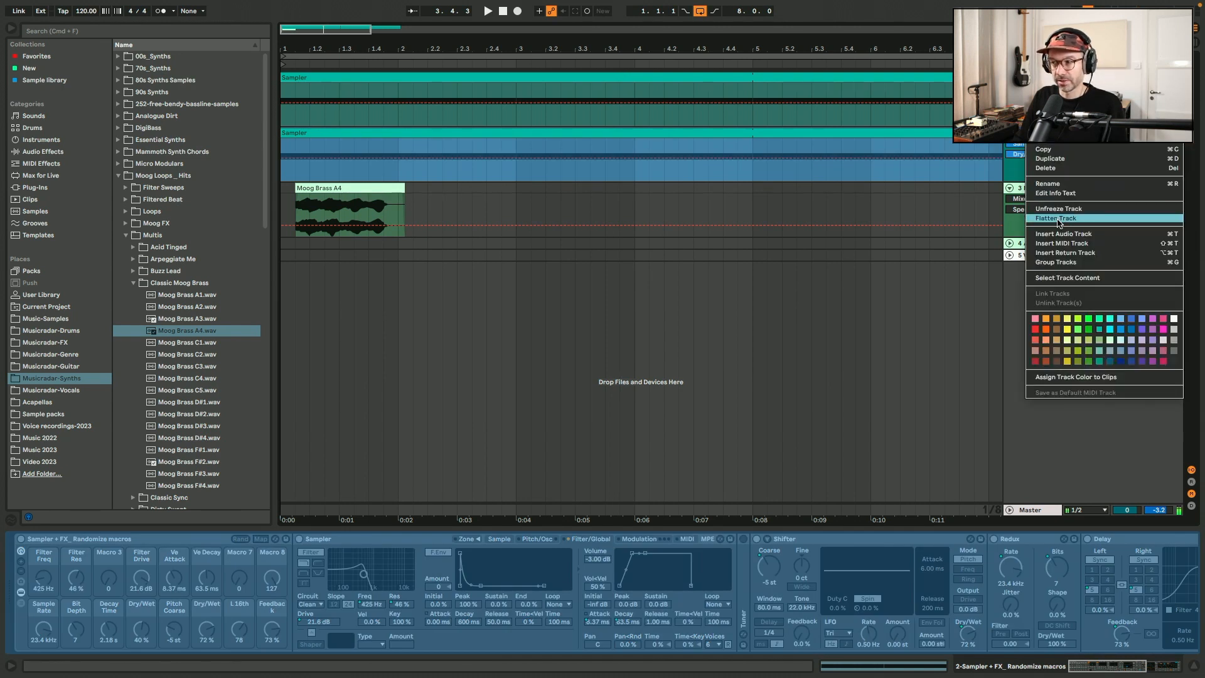
{"action": "left_click", "coordinate": [1057, 219]}
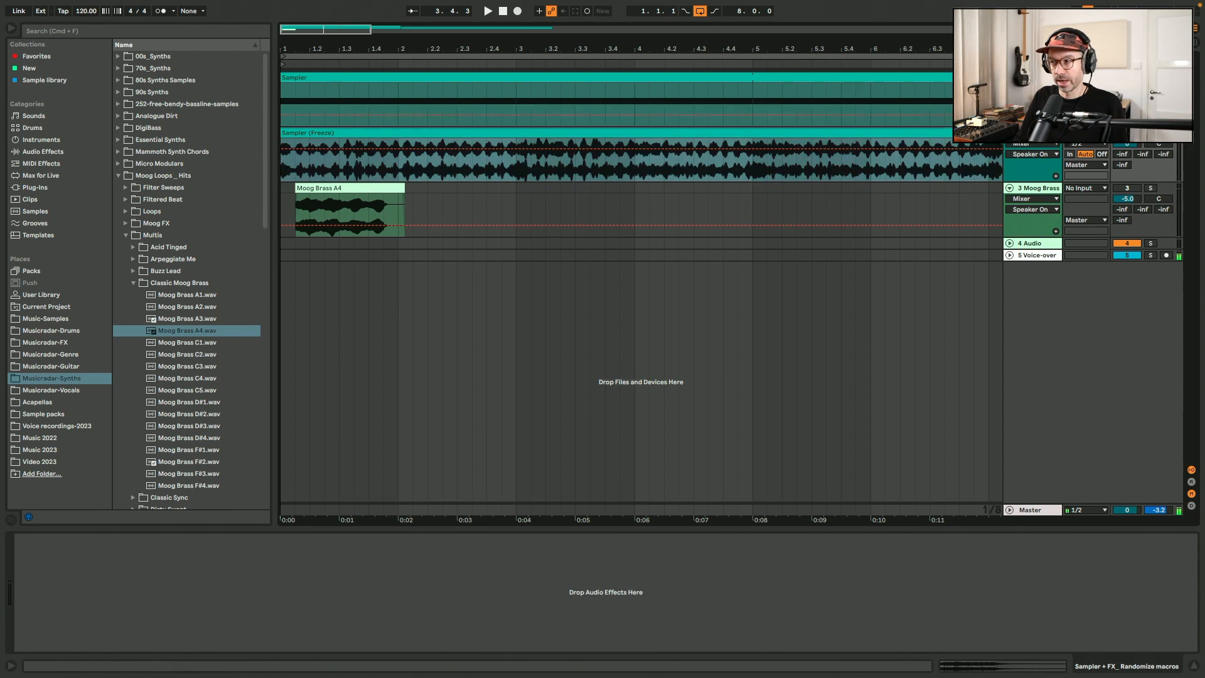
- Lower the flattened Sampler clip's gain to -5.00 dB during playback and close the clip view
{"action": "double_click", "coordinate": [943, 132]}
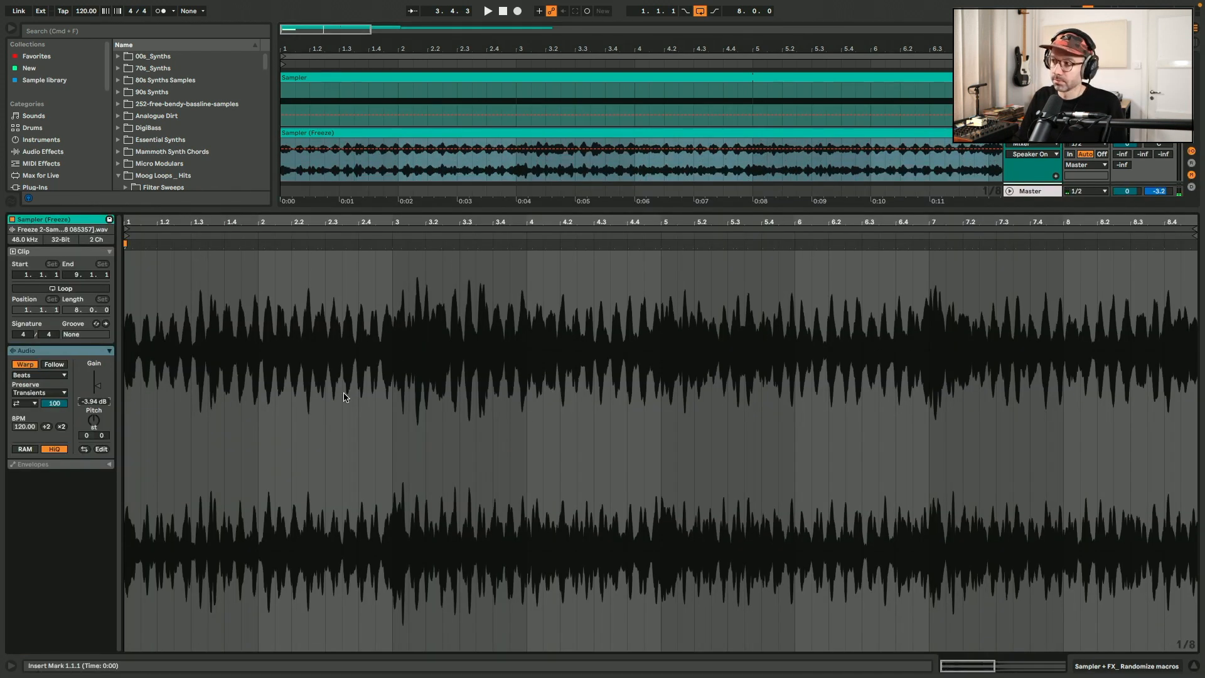
{"action": "key", "text": "space"}
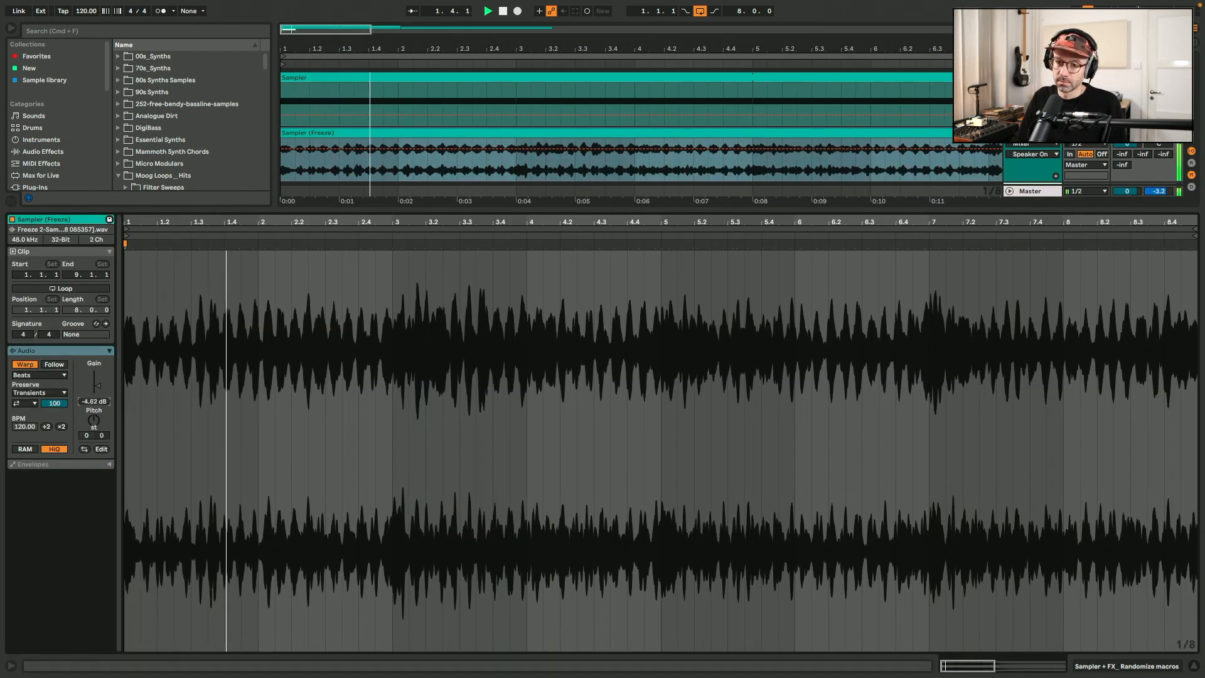
{"action": "left_click_drag", "start_coordinate": [97, 386], "coordinate": [97, 388]}
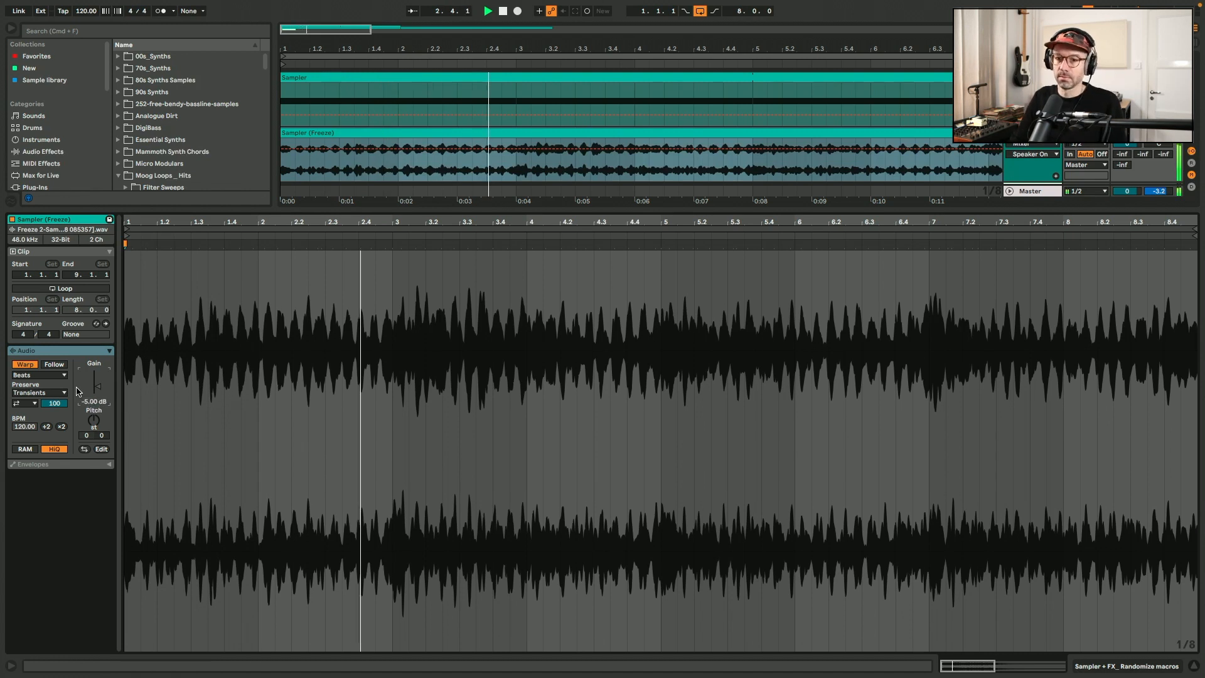
{"action": "key", "text": "shift+Tab"}
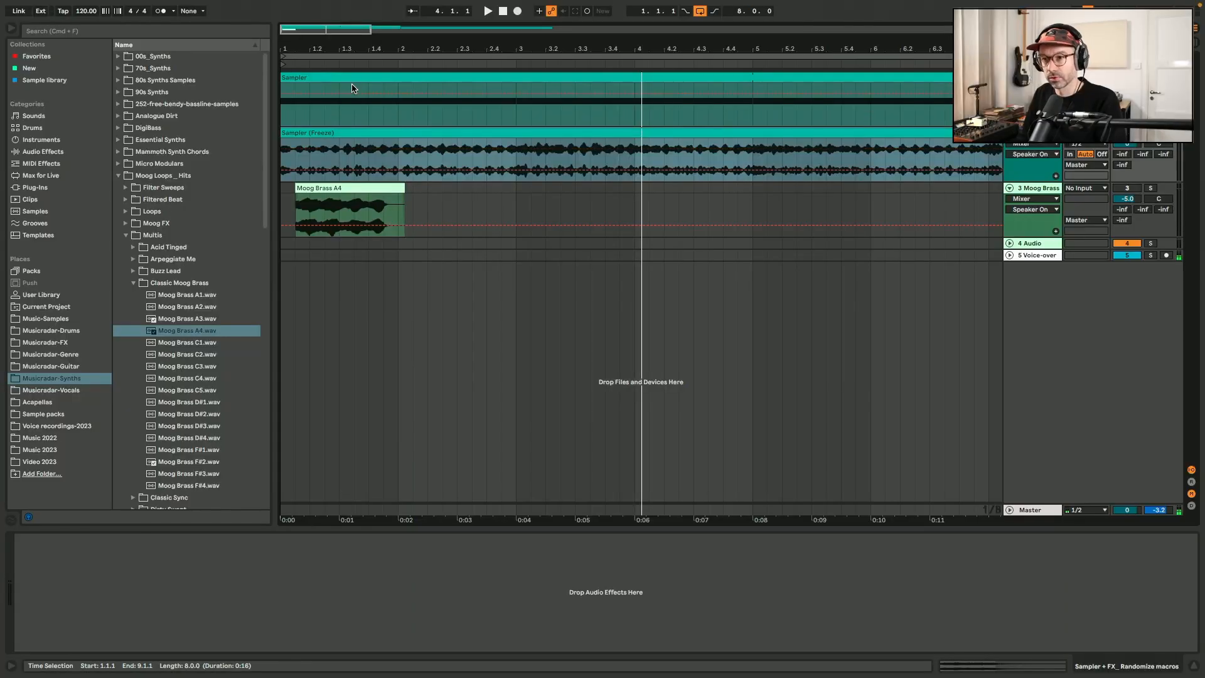
- Randomize the rack's macros repeatedly on the original Sampler track, auditioning the variations
{"action": "left_click", "coordinate": [360, 80]}
{"action": "key", "text": "space"}
{"action": "left_click", "coordinate": [240, 539]}
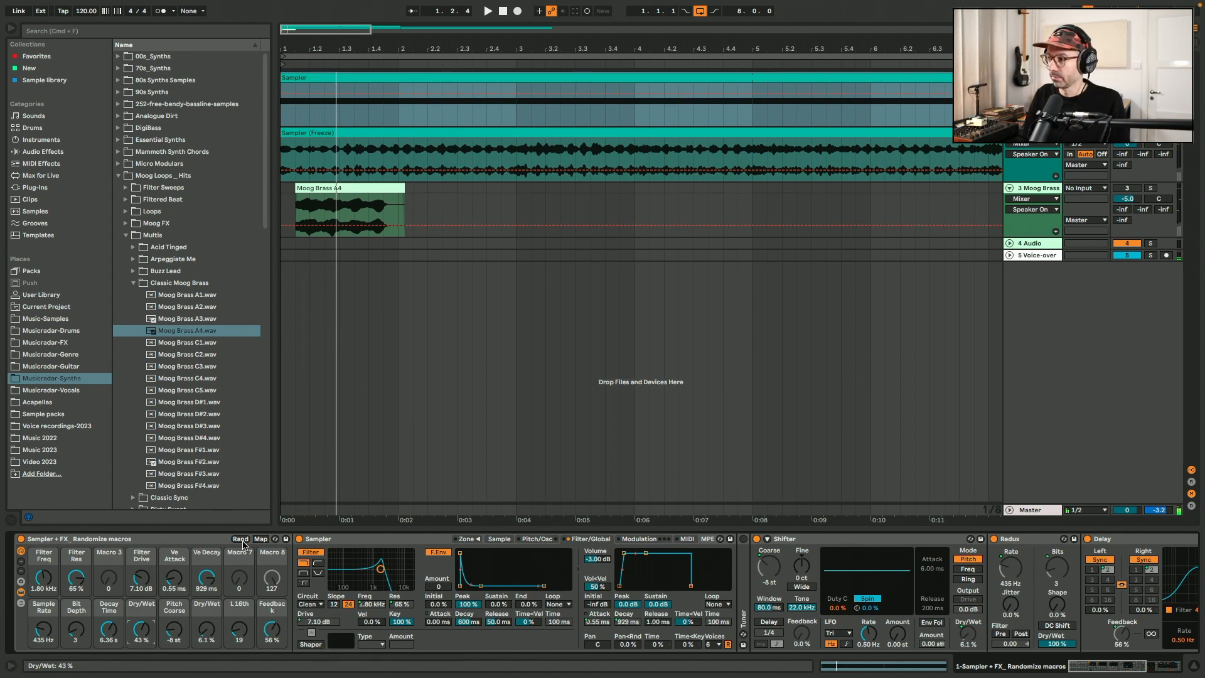
{"action": "left_click", "coordinate": [240, 540]}
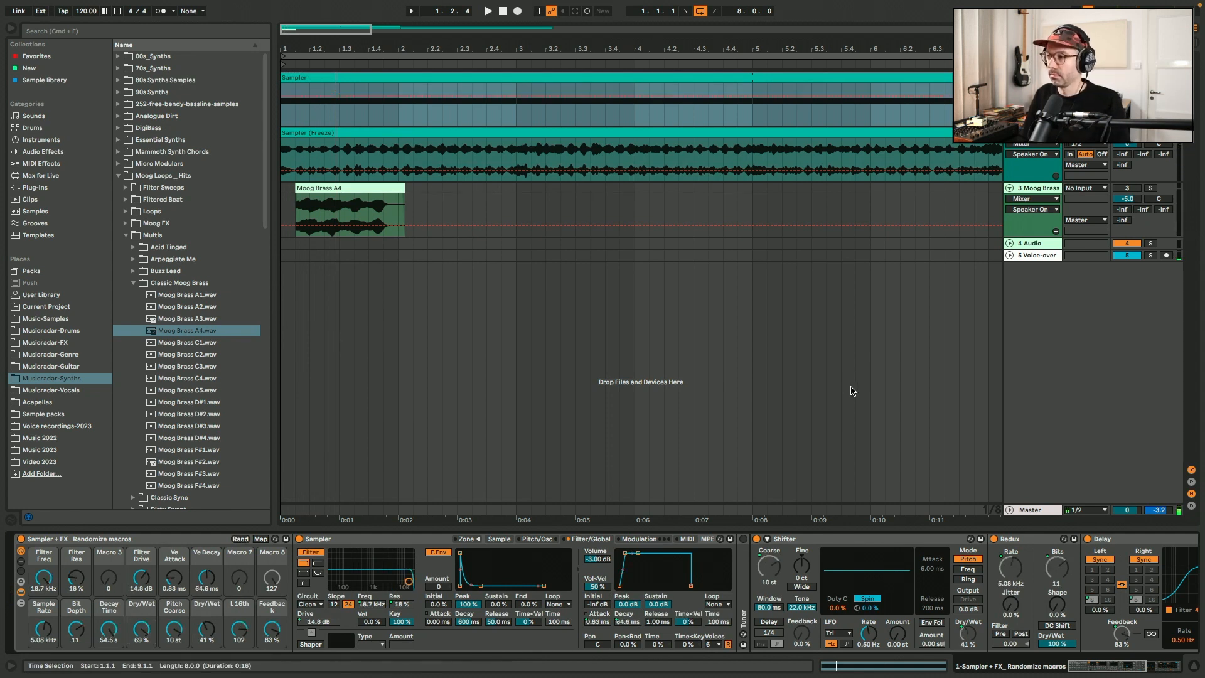
{"action": "key", "text": "space"}
{"action": "key", "text": "space"}
{"action": "left_click", "coordinate": [245, 541]}
{"action": "key", "text": "space"}
{"action": "key", "text": "space"}
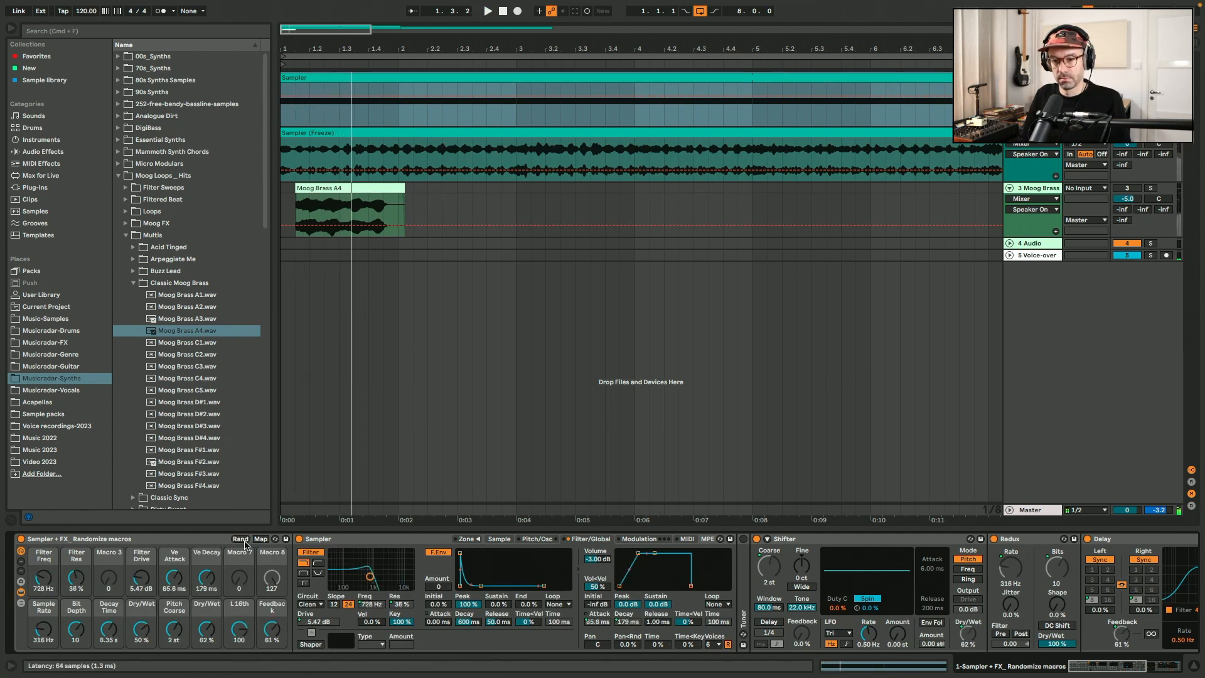
{"action": "key", "text": "space"}
{"action": "left_click", "coordinate": [245, 541]}
{"action": "key", "text": "space"}
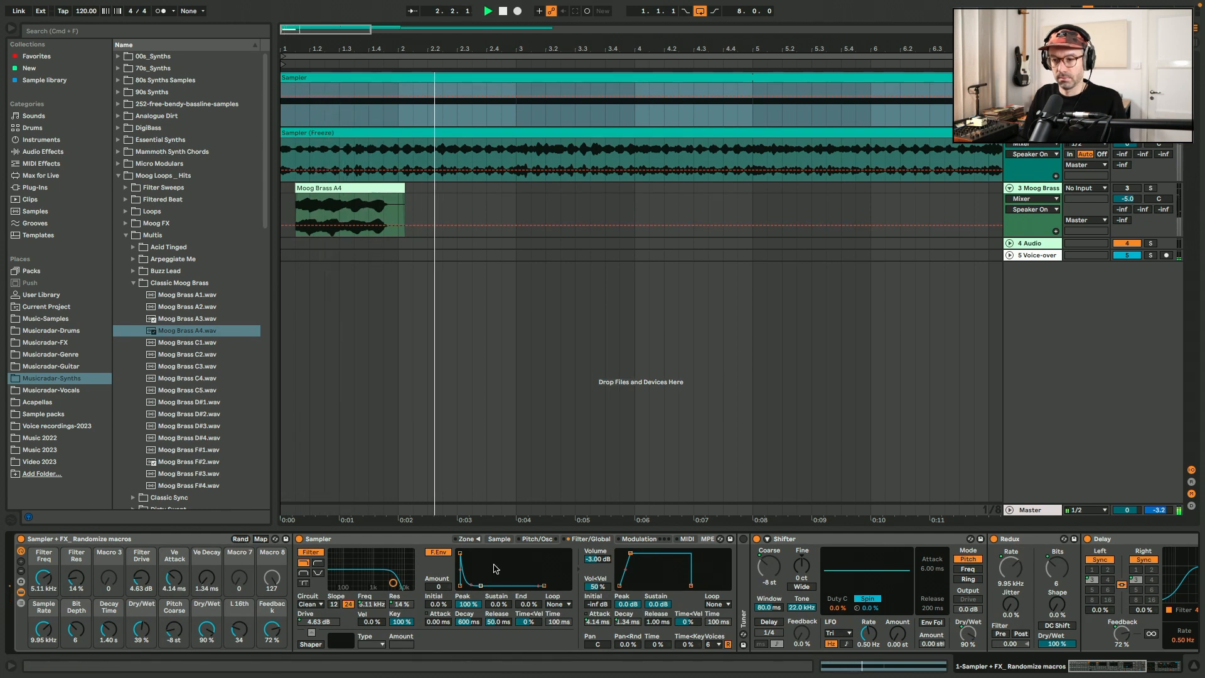
- Adjust the Sampler's sample loop during playback to start at 67091 and end at 77005
{"action": "left_click", "coordinate": [500, 539]}
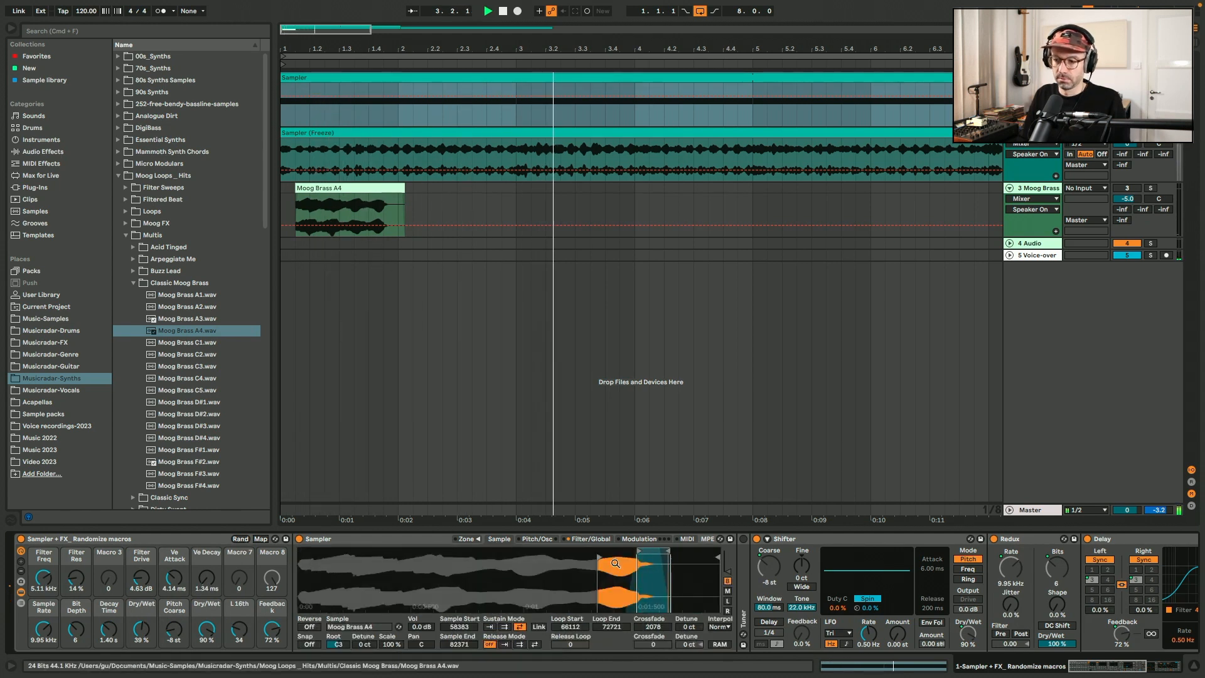
{"action": "left_click_drag", "start_coordinate": [658, 551], "coordinate": [671, 551]}
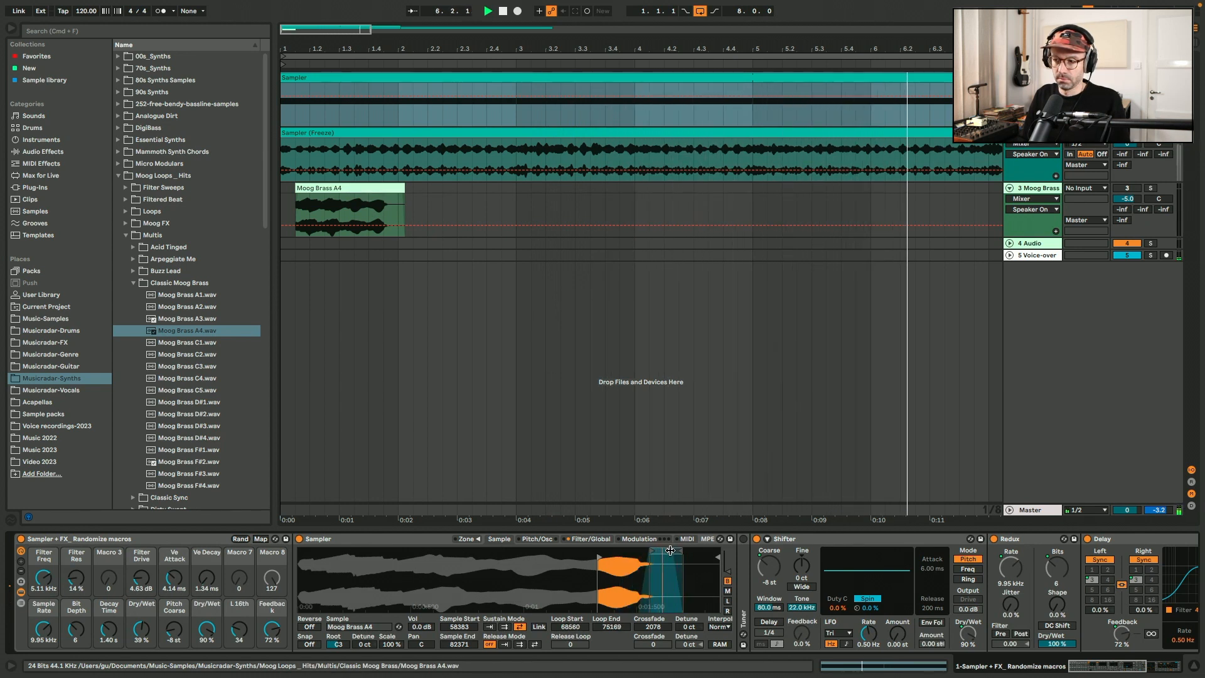
{"action": "left_click_drag", "start_coordinate": [655, 551], "coordinate": [691, 551]}
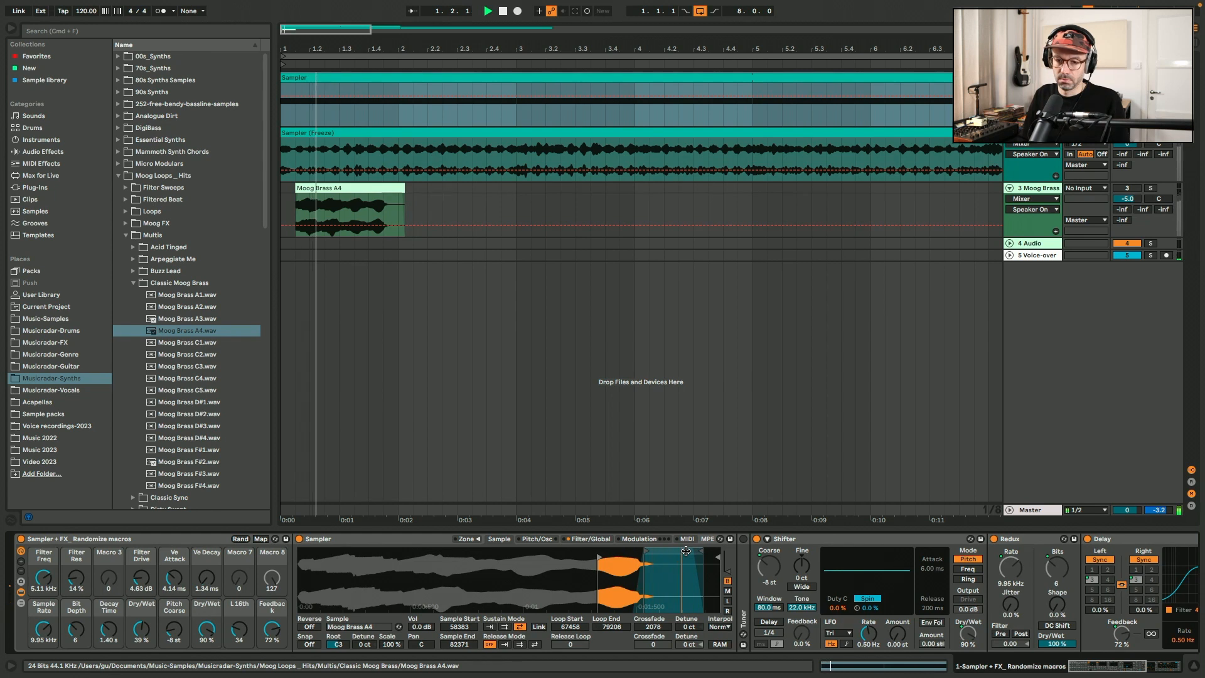
{"action": "left_click_drag", "start_coordinate": [686, 551], "coordinate": [690, 551]}
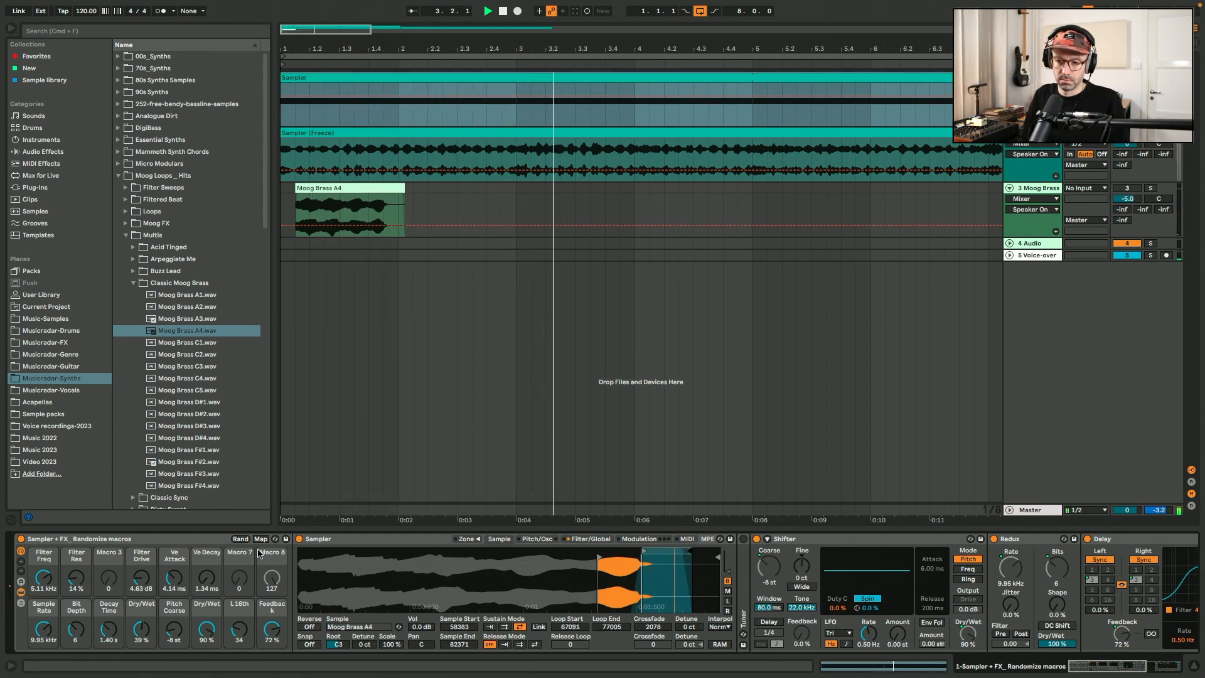
{"action": "key", "text": "space"}
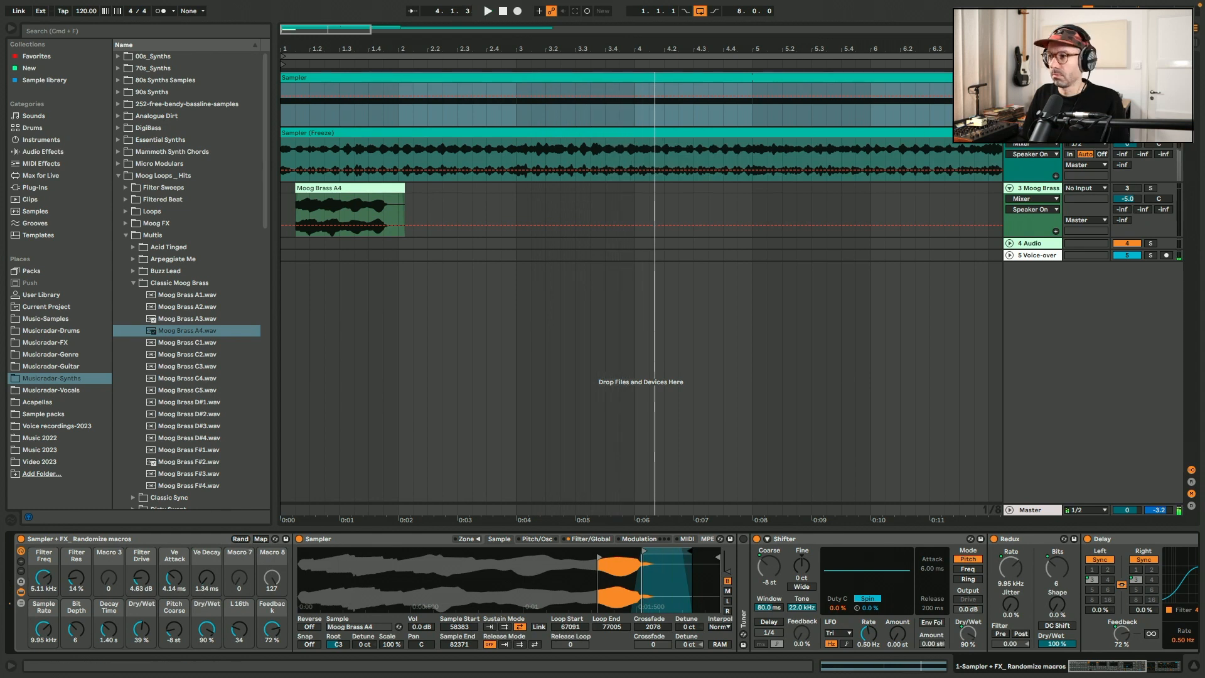
- Duplicate the Sampler track with its new macro settings, then freeze and flatten the copy to audio
{"action": "left_click", "coordinate": [1035, 78]}
{"action": "key", "text": "super+d"}
{"action": "right_click", "coordinate": [1036, 145]}
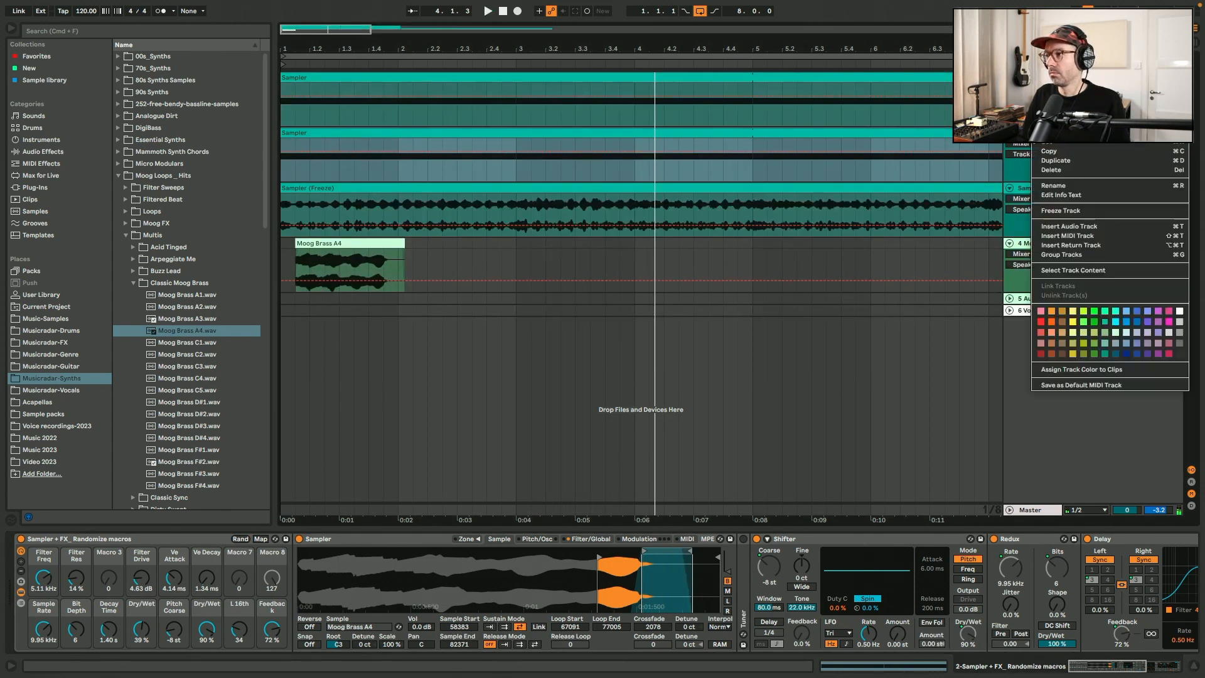
{"action": "left_click", "coordinate": [1060, 215]}
- Randomize the original Sampler rack's macros again and audition the new variation
{"action": "key", "text": "space"}
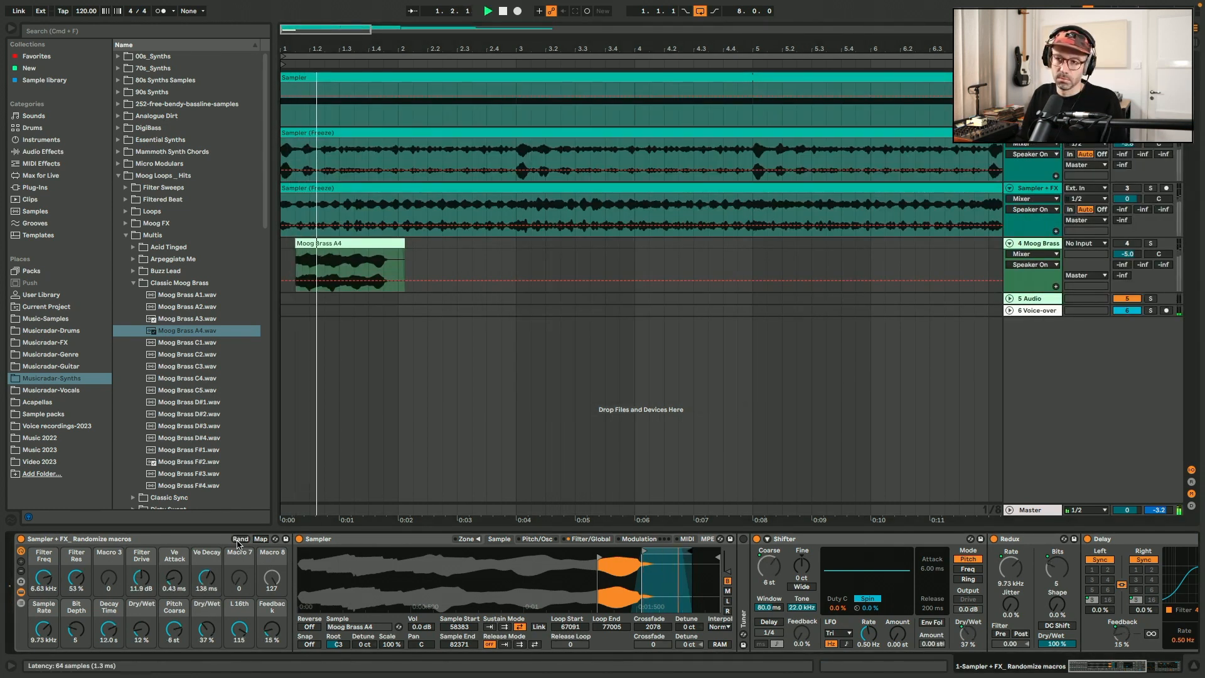
{"action": "left_click", "coordinate": [240, 539]}
{"action": "key", "text": "space"}
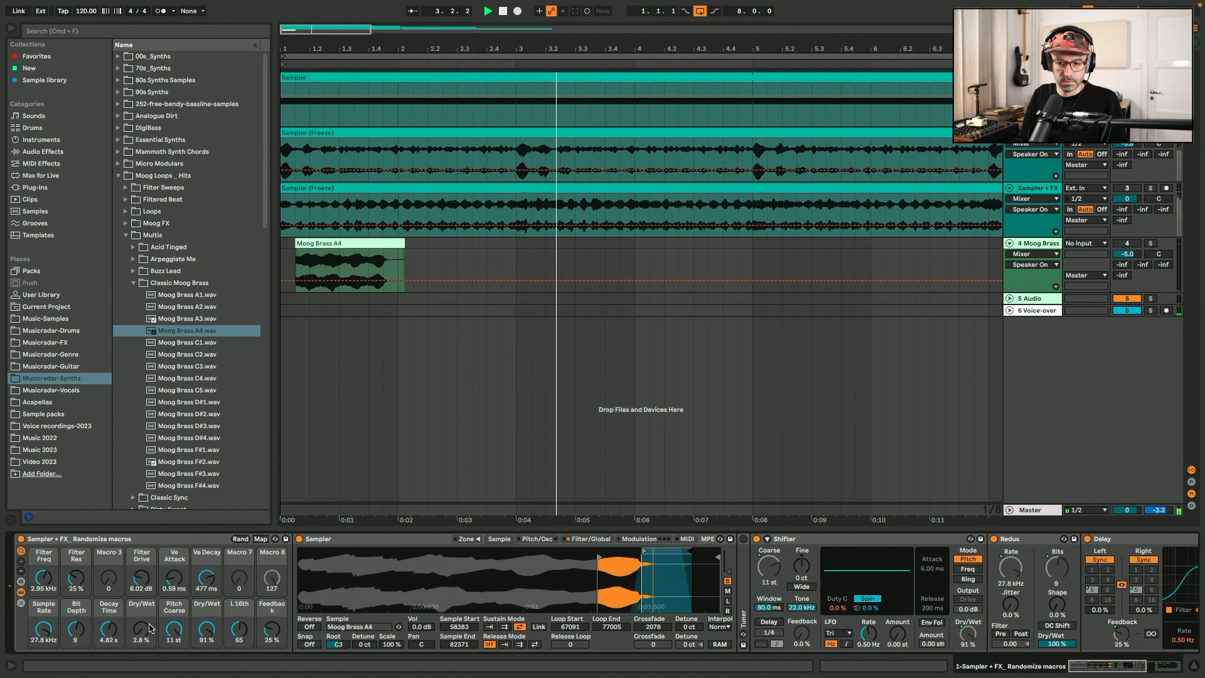
- Adjust the Pitch Coarse macro, then randomize the Sampler rack's macros repeatedly while auditioning the brass variations
{"action": "left_click_drag", "start_coordinate": [174, 630], "coordinate": [183, 657]}
{"action": "left_click", "coordinate": [241, 540]}
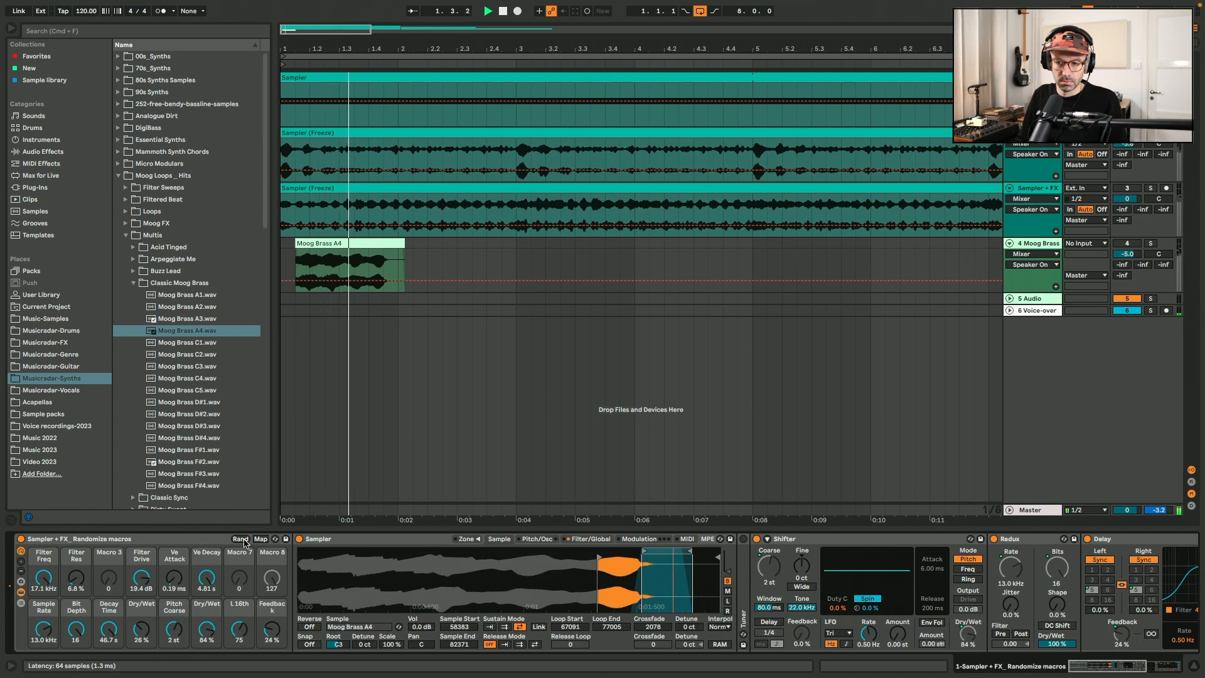
{"action": "left_click", "coordinate": [243, 540]}
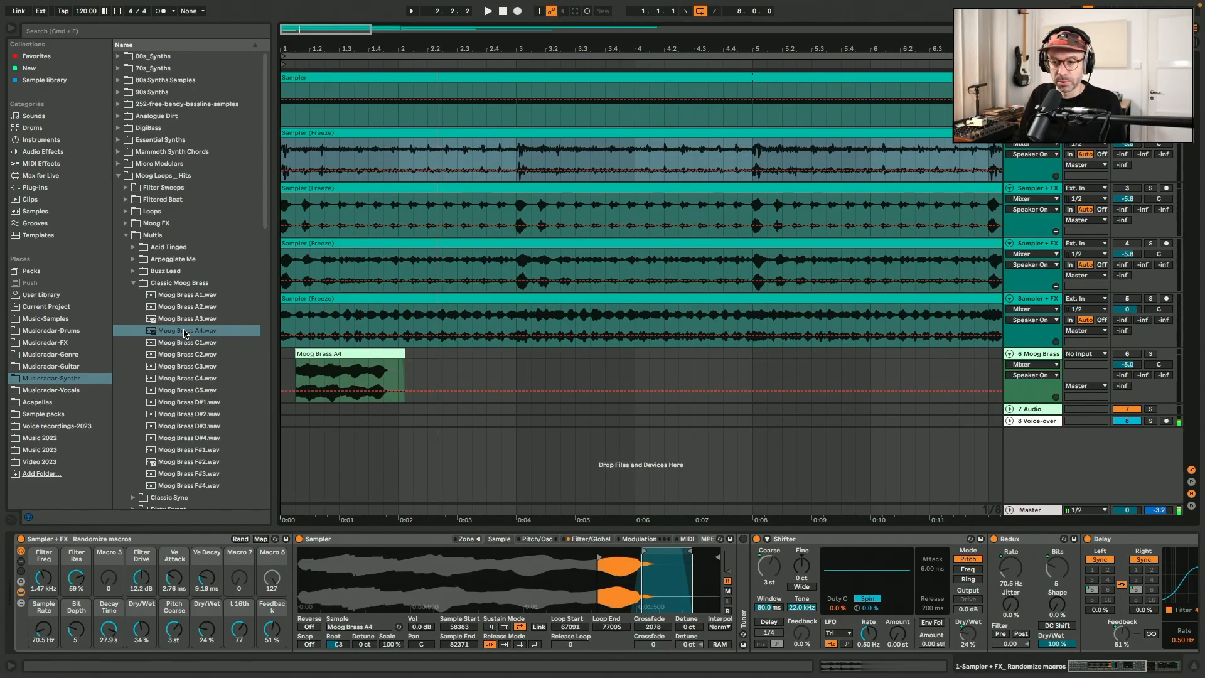
- Find Db_DrumKitC_Dry_105-02.wav in the 105bpm folder of the Musicradar dub drums samples and place it after the Moog Brass A4 clip
{"action": "left_click", "coordinate": [185, 334]}
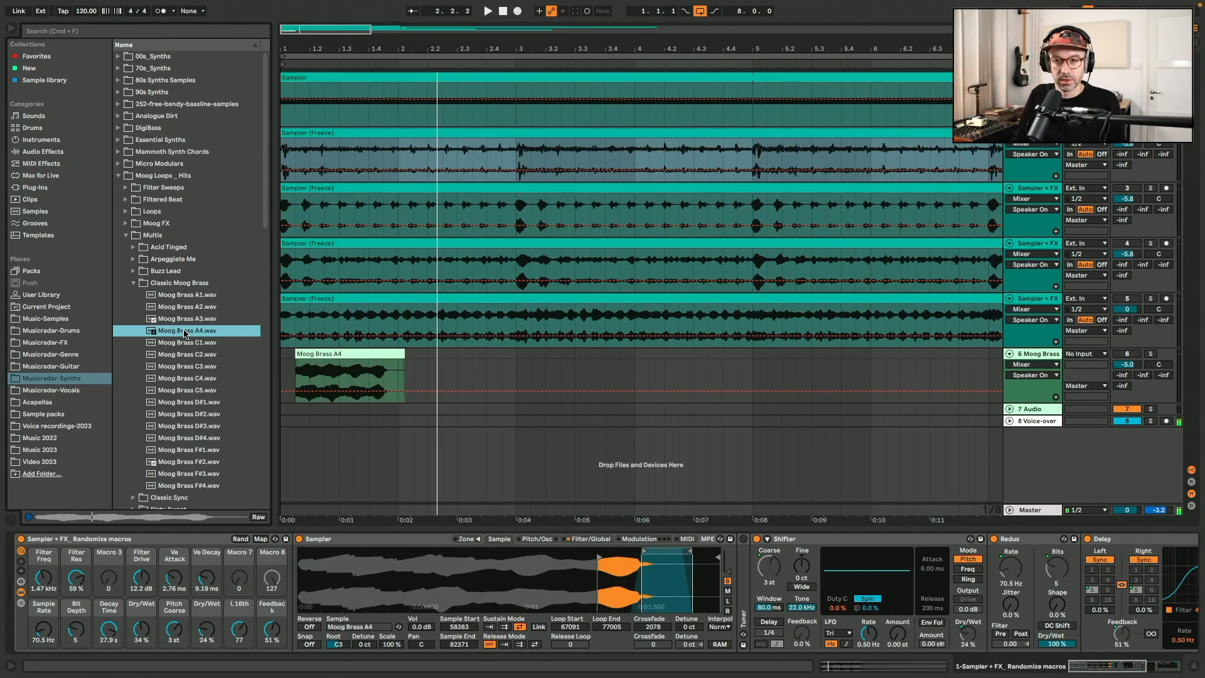
{"action": "left_click", "coordinate": [82, 344]}
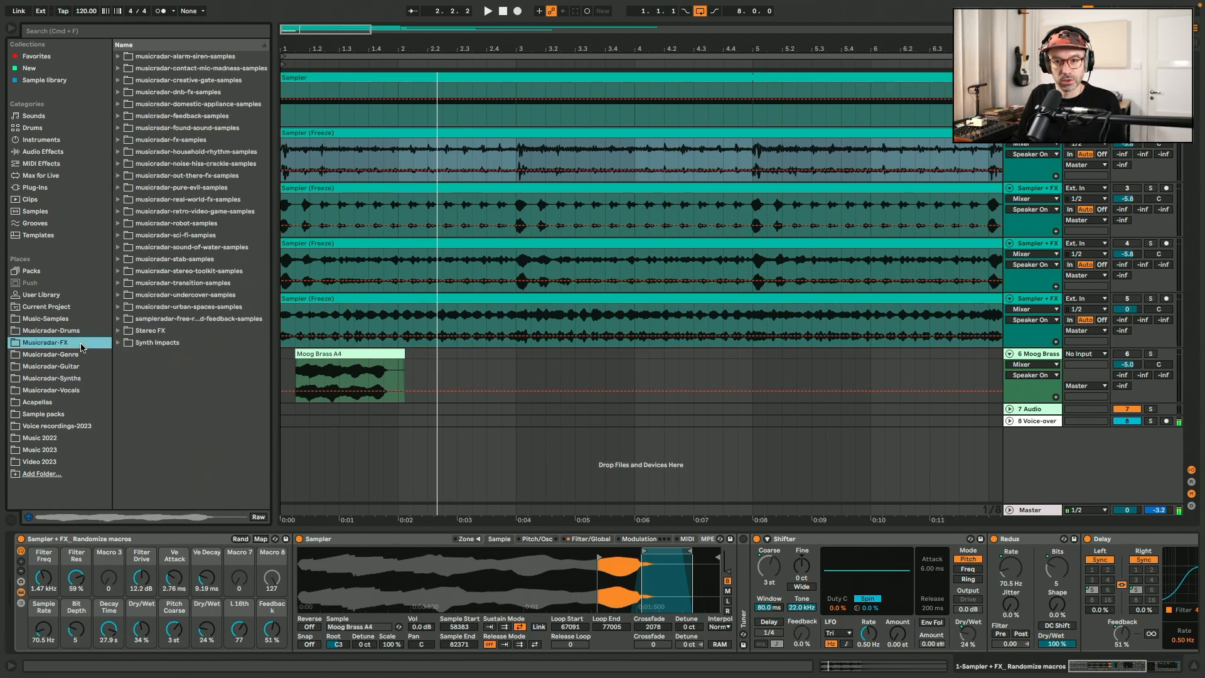
{"action": "key", "text": "Up"}
{"action": "left_click", "coordinate": [117, 189]}
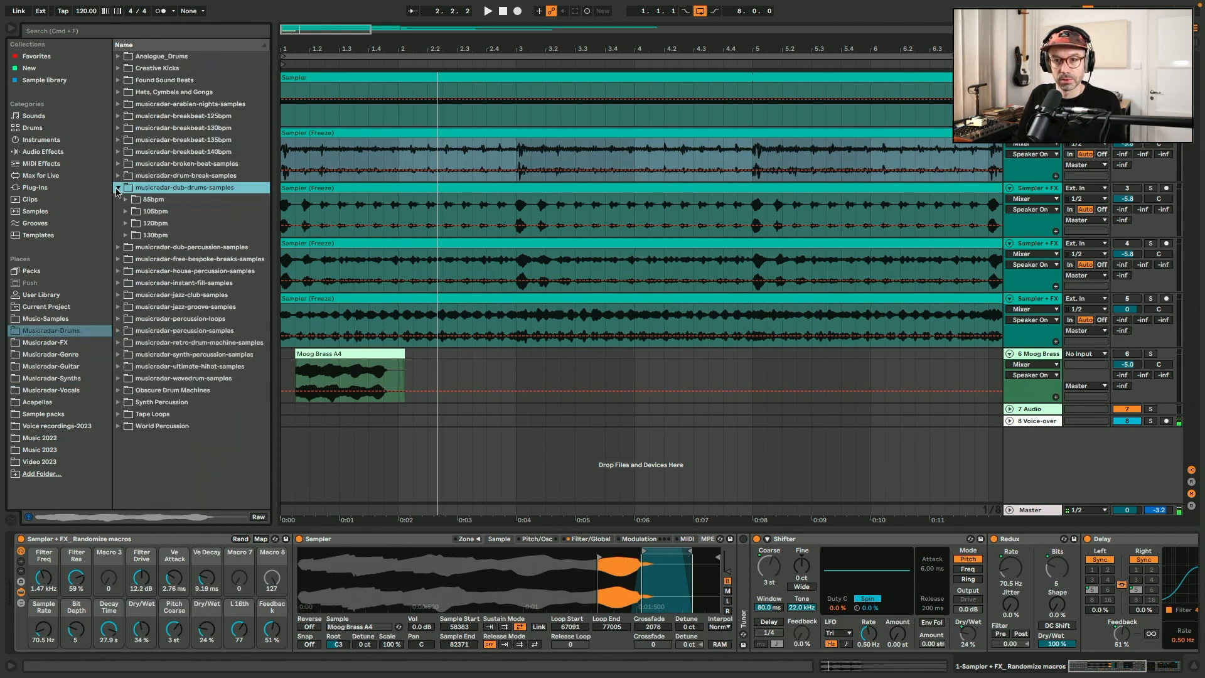
{"action": "left_click", "coordinate": [125, 212]}
{"action": "left_click", "coordinate": [162, 236]}
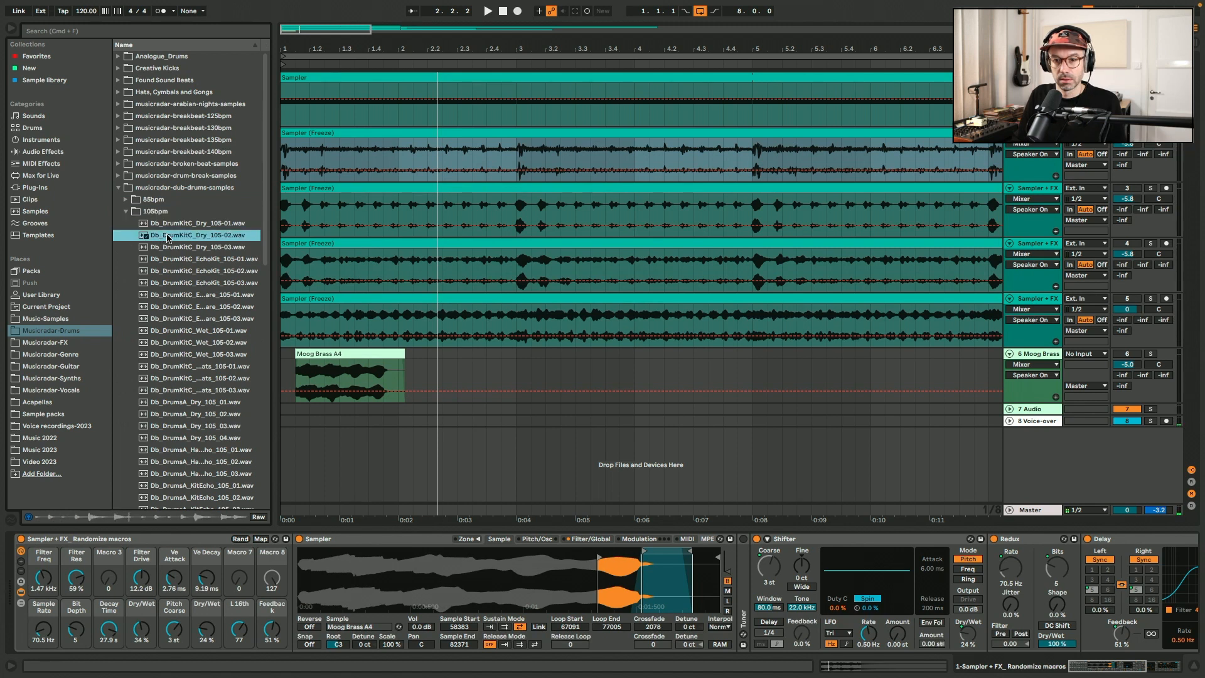
{"action": "left_click_drag", "start_coordinate": [168, 238], "coordinate": [433, 377]}
- Randomize the rack's macros on the drum sample during playback and extend the Sampler's loop start back to 148925
{"action": "key", "text": "space"}
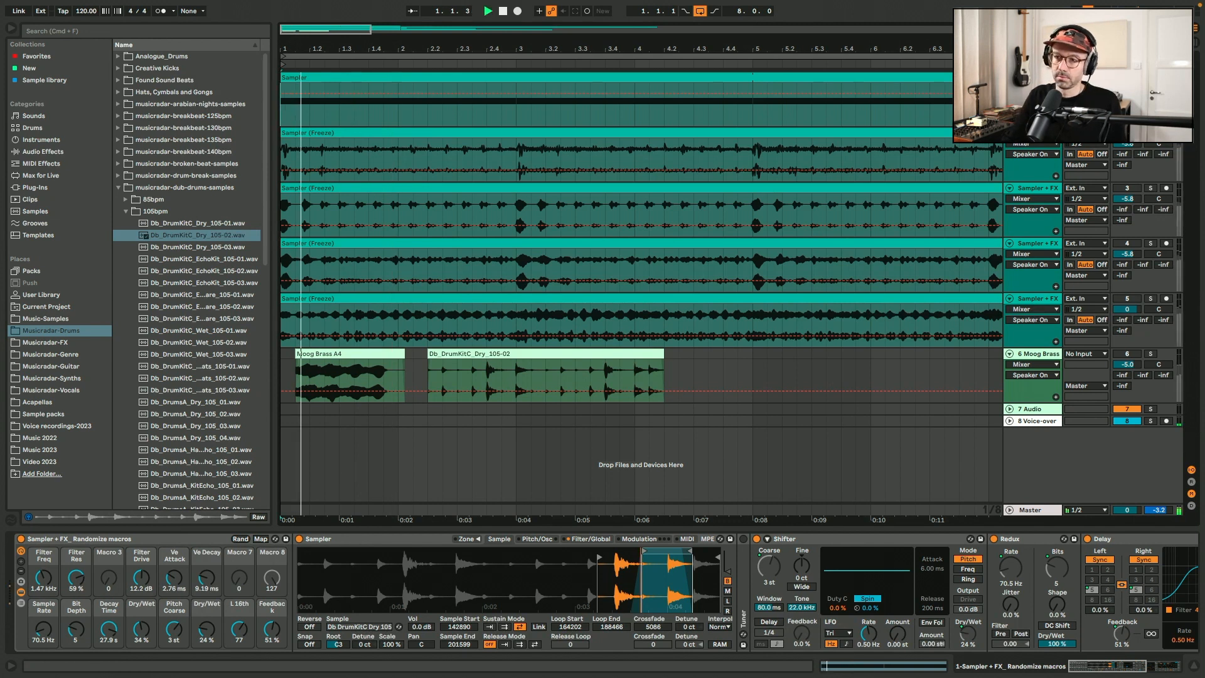
{"action": "left_click", "coordinate": [245, 541]}
{"action": "key", "text": "space"}
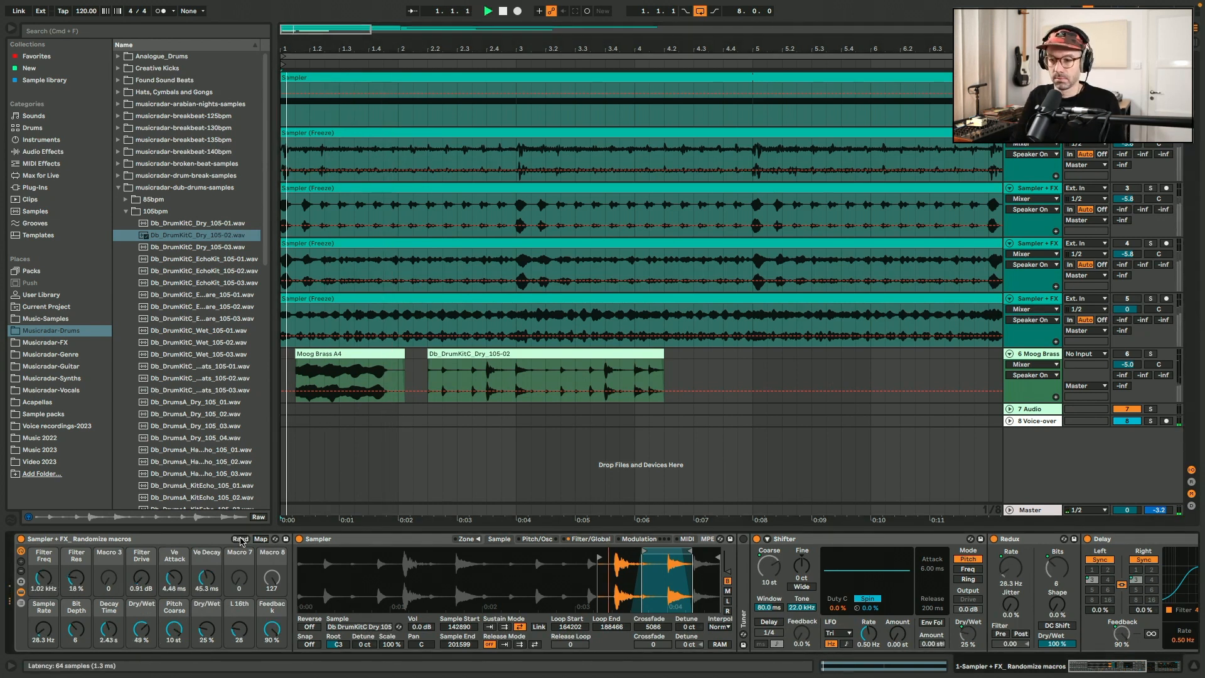
{"action": "left_click_drag", "start_coordinate": [645, 553], "coordinate": [614, 552]}
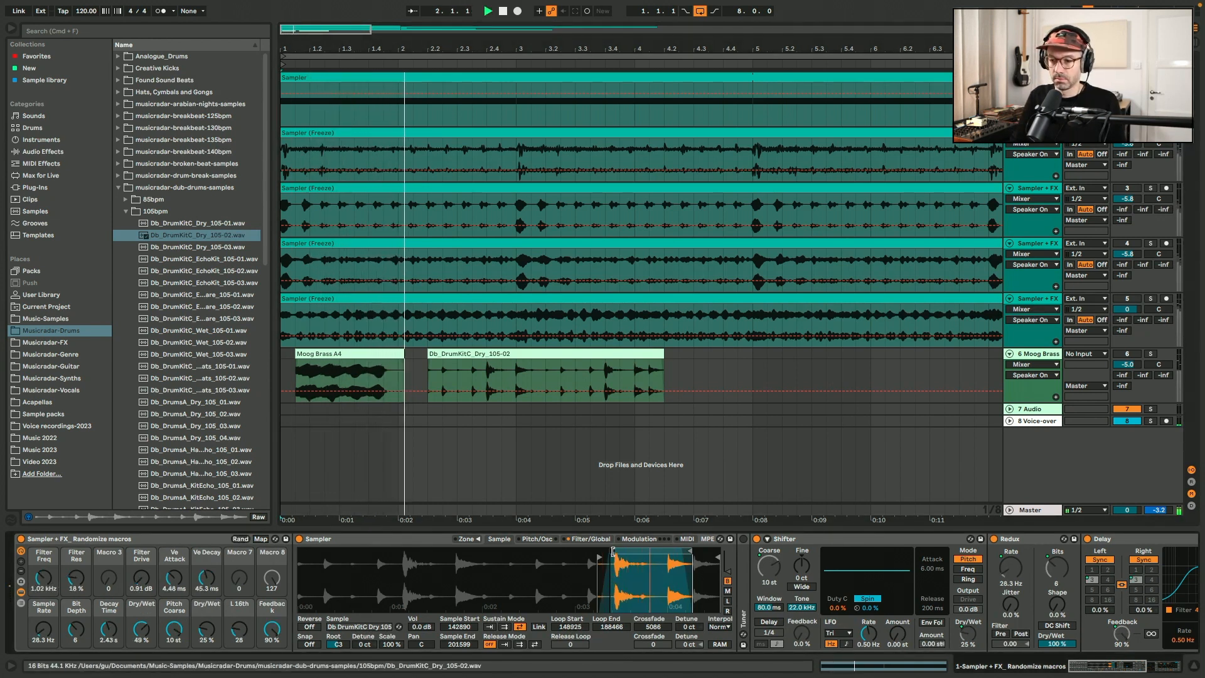
- Randomize the rack's macros several more times during playback, auditioning each variation of the drum sample
{"action": "left_click", "coordinate": [243, 543]}
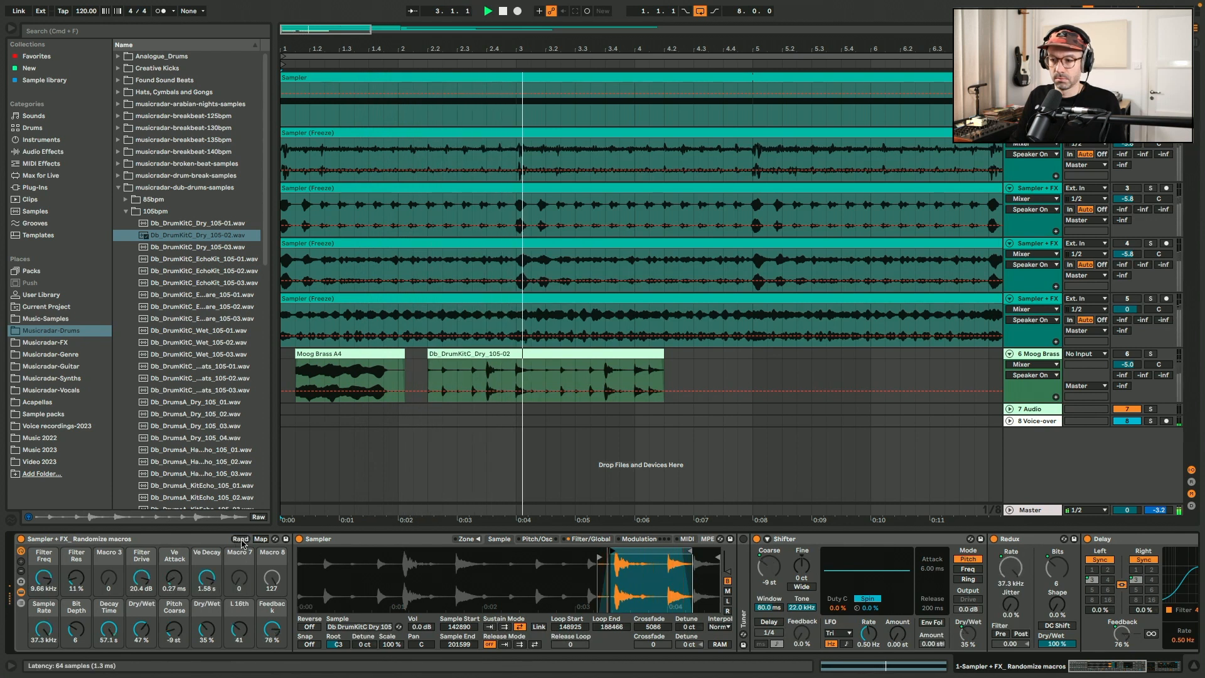
{"action": "left_click", "coordinate": [241, 539]}
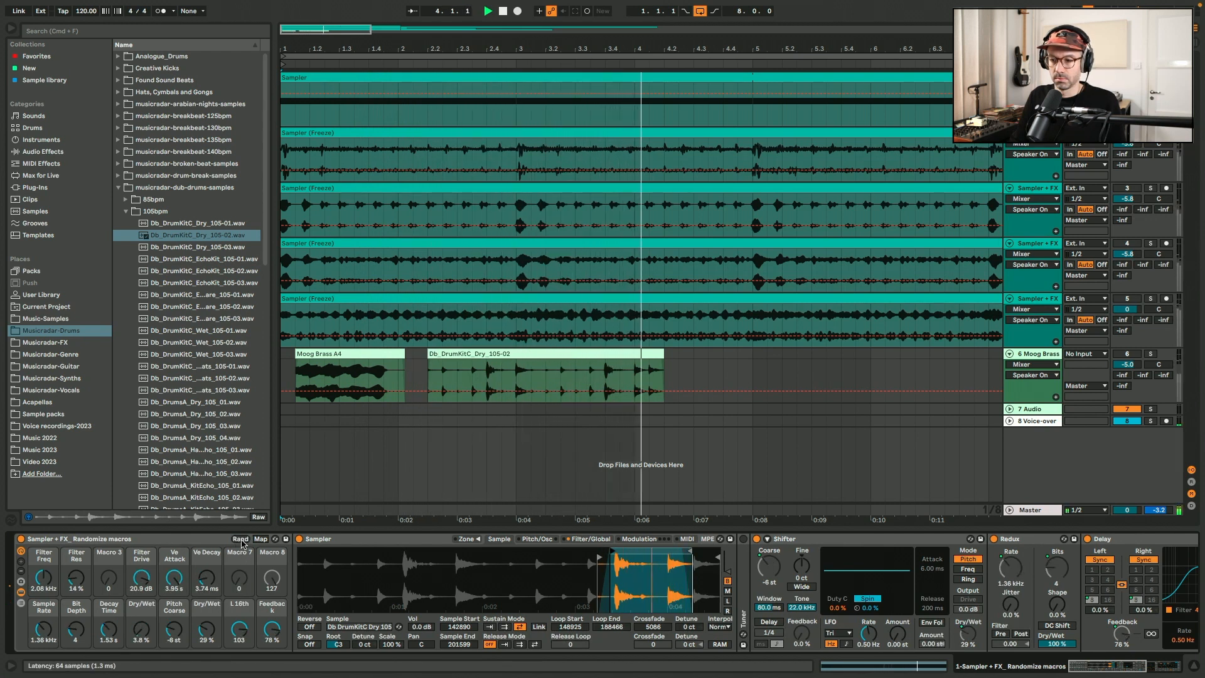
{"action": "left_click", "coordinate": [242, 539]}
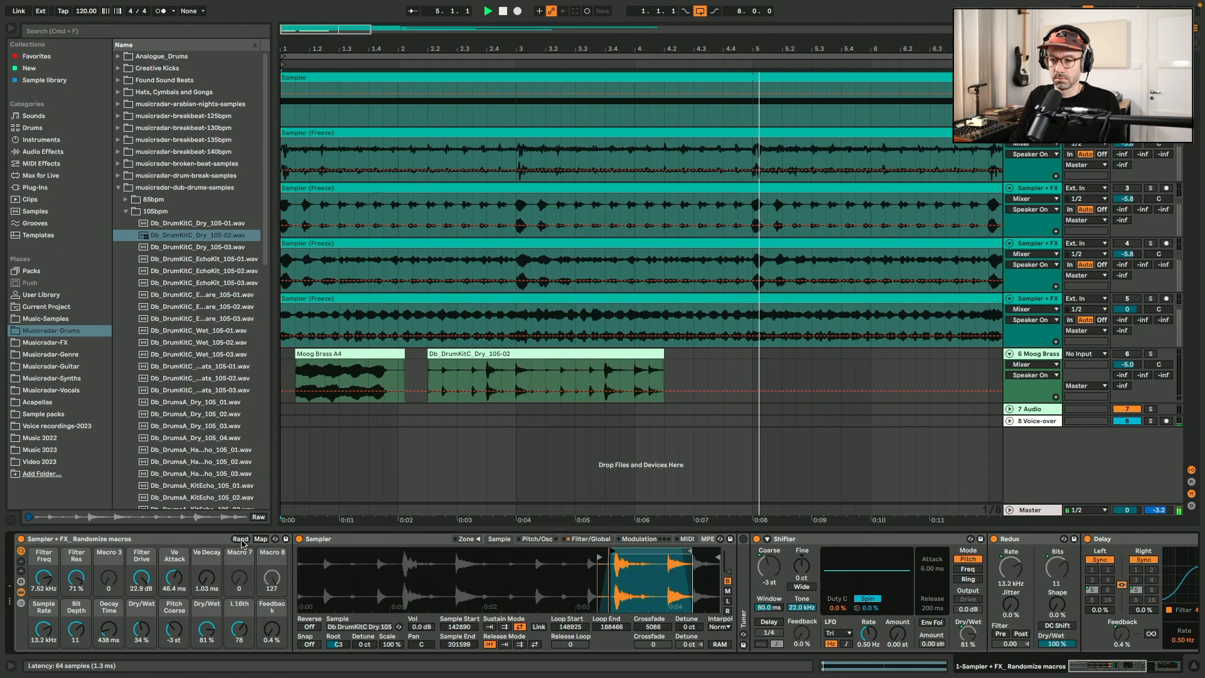
{"action": "left_click", "coordinate": [241, 540]}
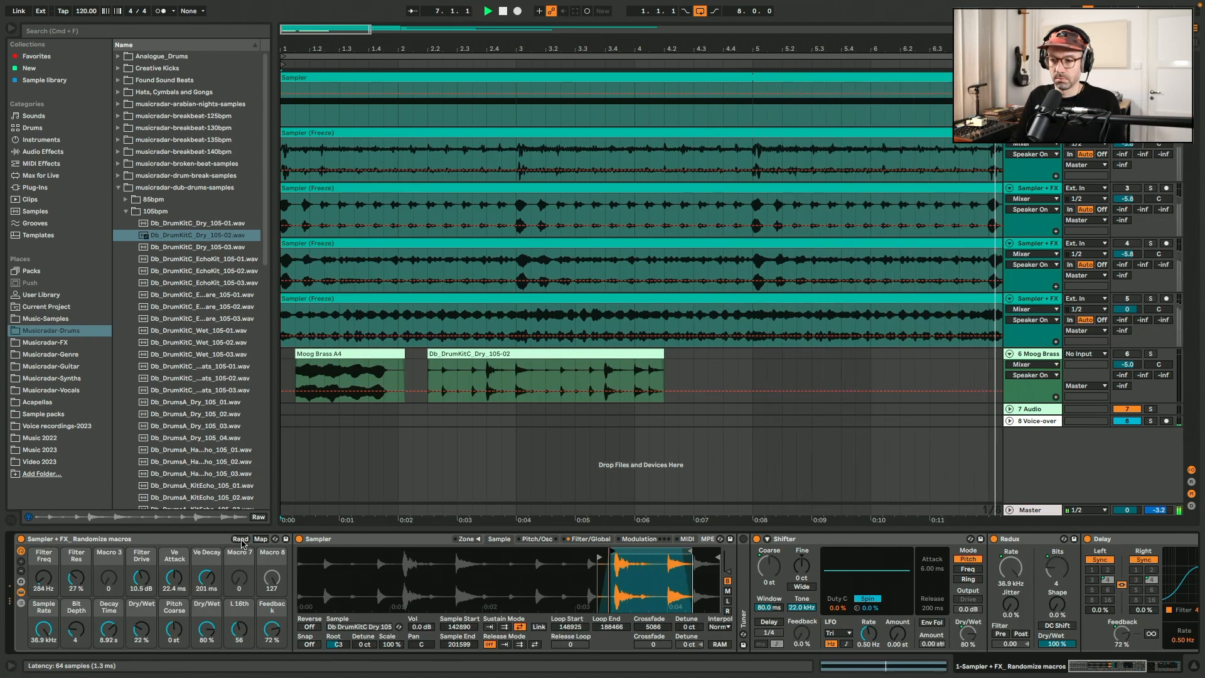
{"action": "left_click", "coordinate": [241, 540]}
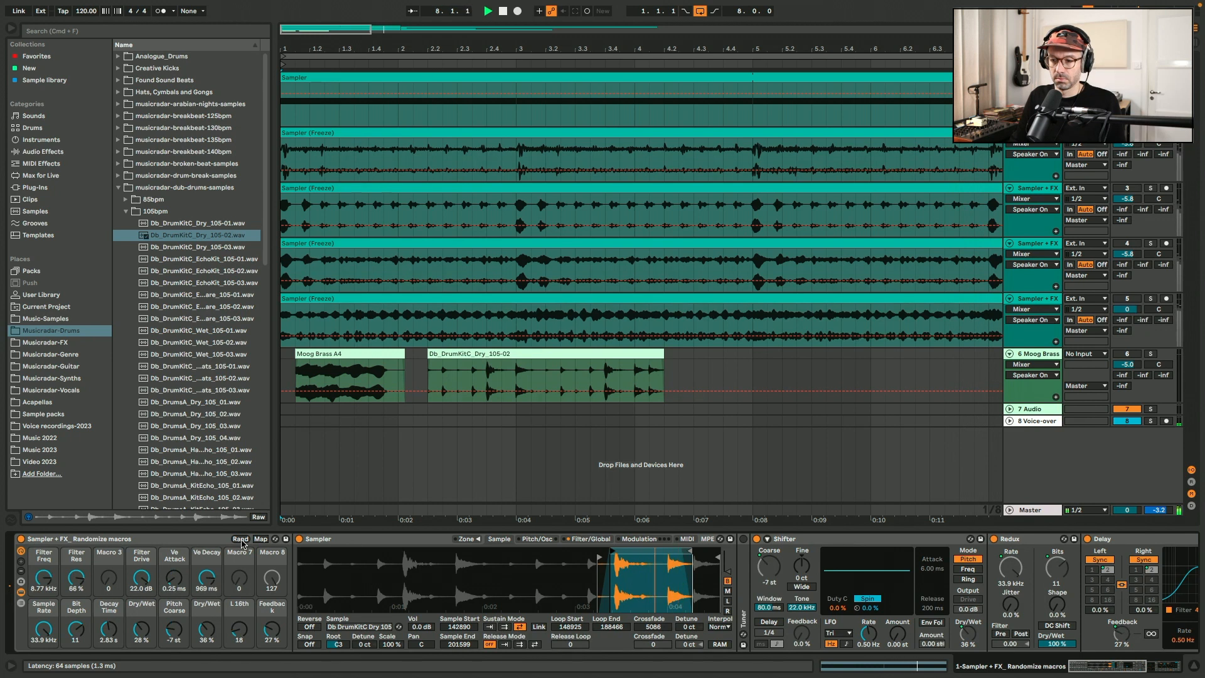
{"action": "left_click", "coordinate": [241, 540]}
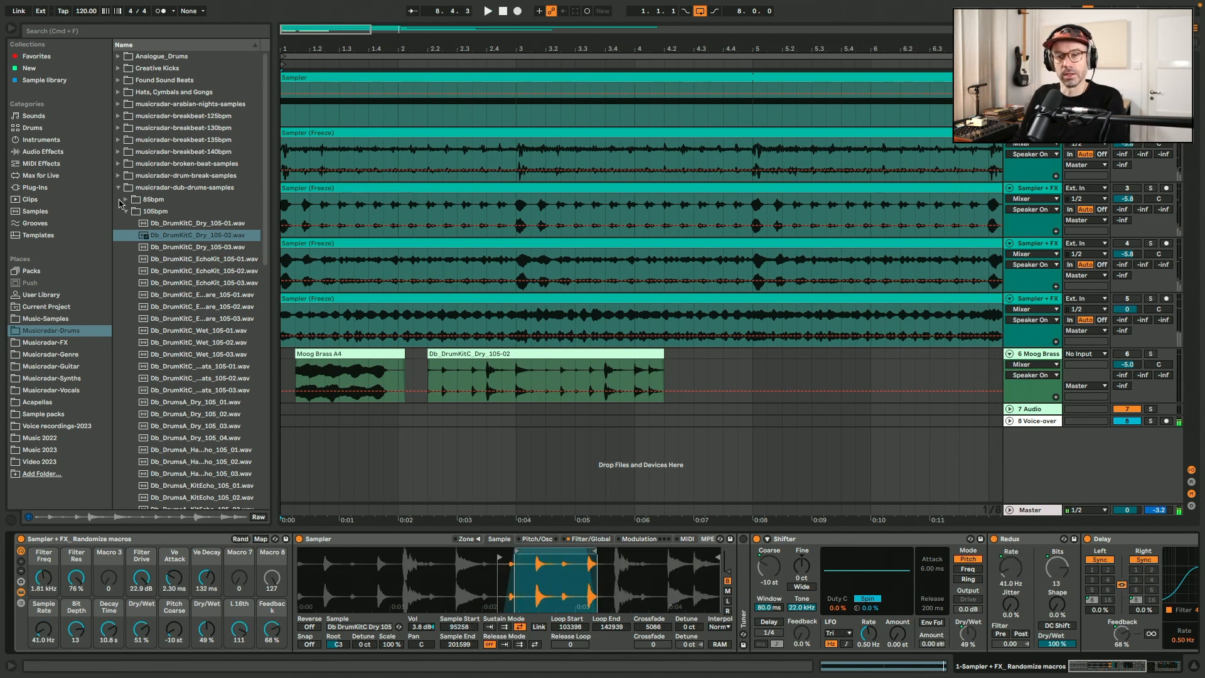
- Load WW_Strat-Amaj-02.wav from the Musicradar western guitar samples' Fender Stratocaster folder into the Sampler
{"action": "left_click", "coordinate": [113, 191]}
{"action": "left_click", "coordinate": [119, 188]}
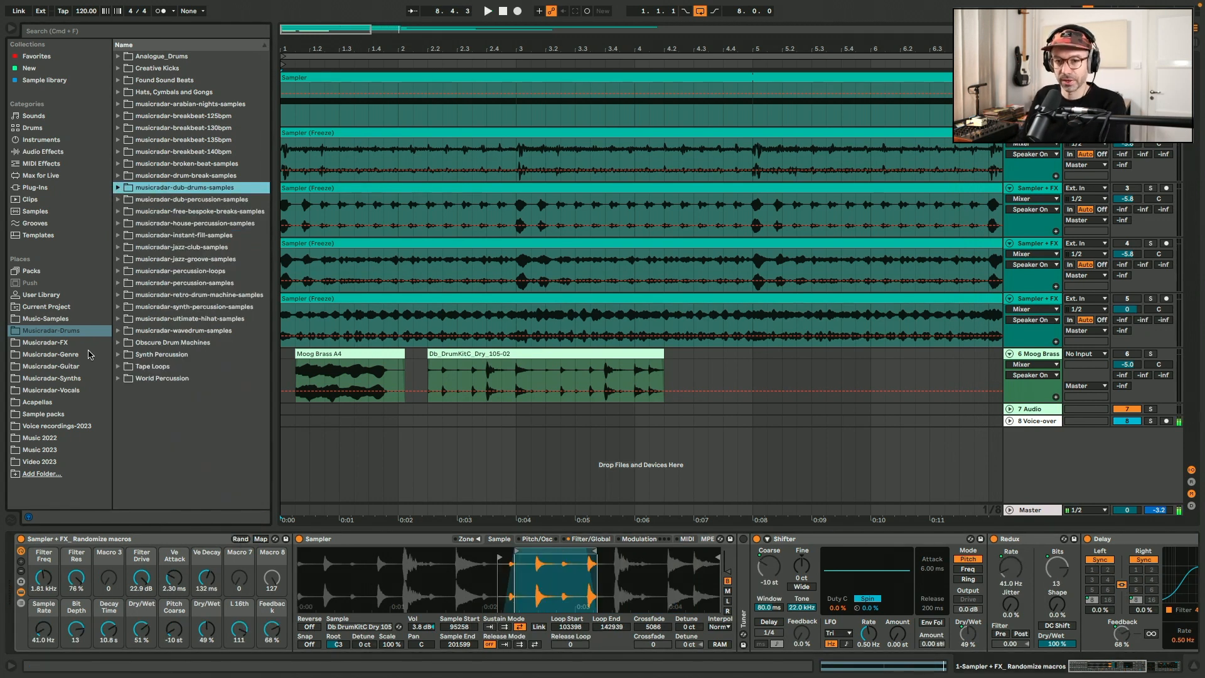
{"action": "left_click", "coordinate": [89, 355]}
{"action": "key", "text": "Down"}
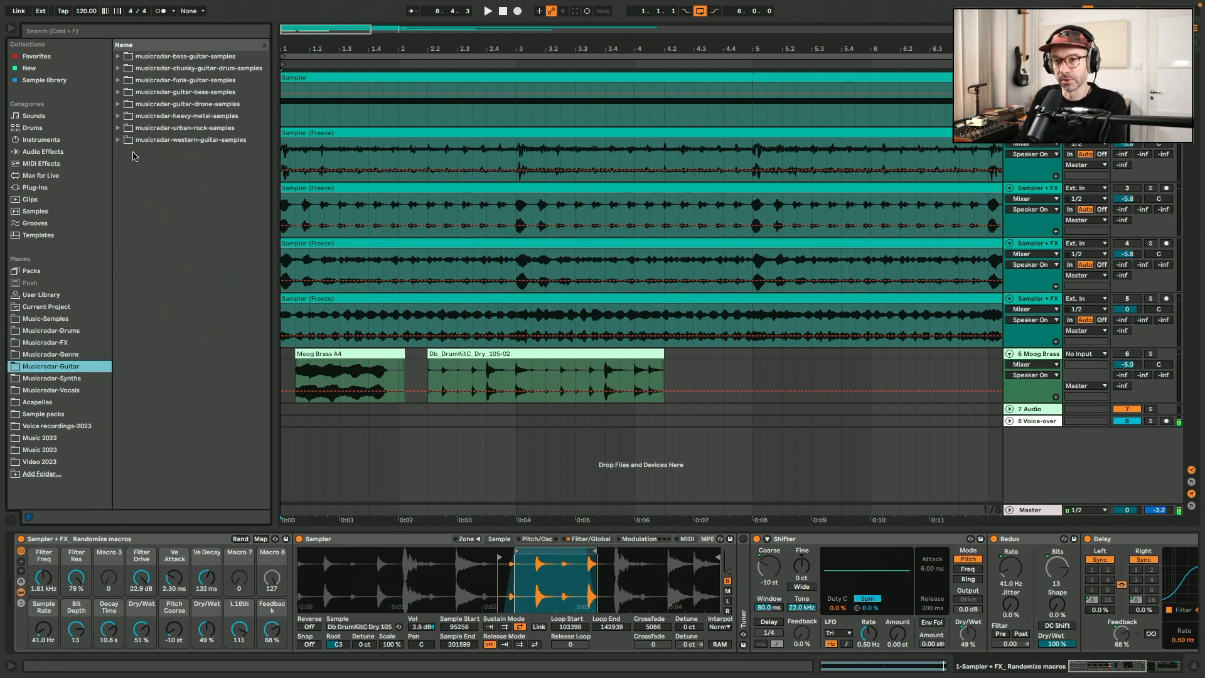
{"action": "left_click", "coordinate": [118, 139]}
{"action": "left_click", "coordinate": [125, 175]}
{"action": "left_click", "coordinate": [166, 215]}
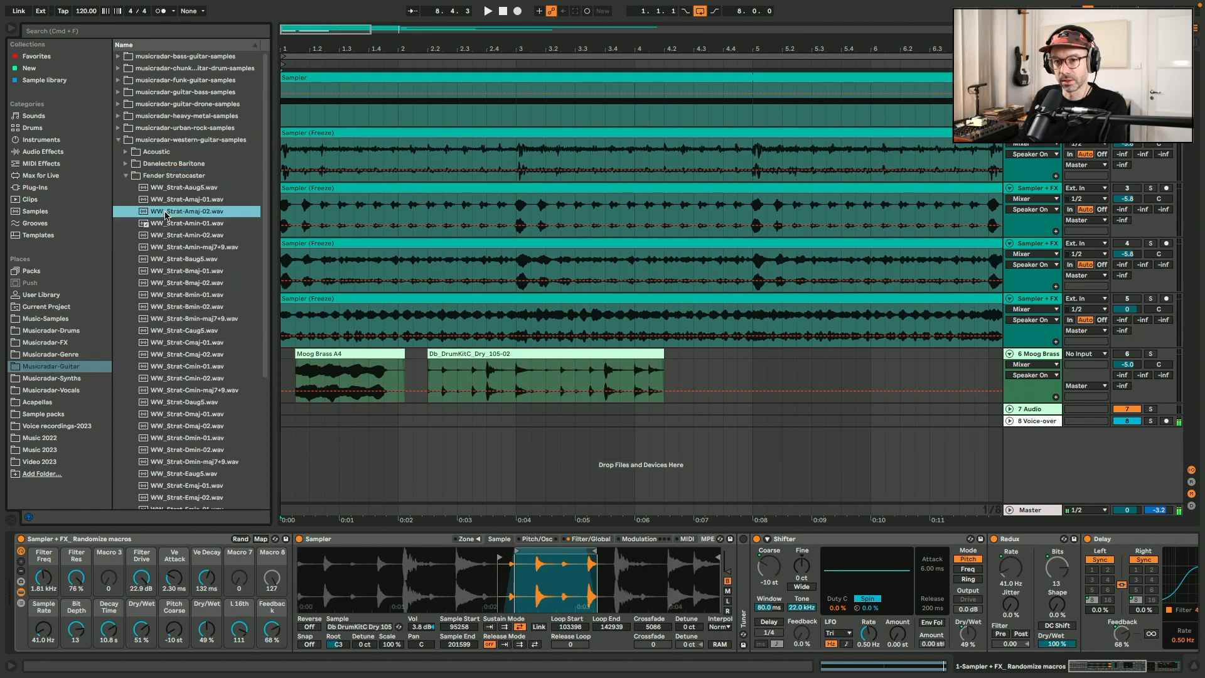
{"action": "left_click_drag", "start_coordinate": [166, 216], "coordinate": [468, 571]}
- Audition the guitar sample through the rack, then randomize the macros and listen to the new variation
{"action": "key", "text": "space"}
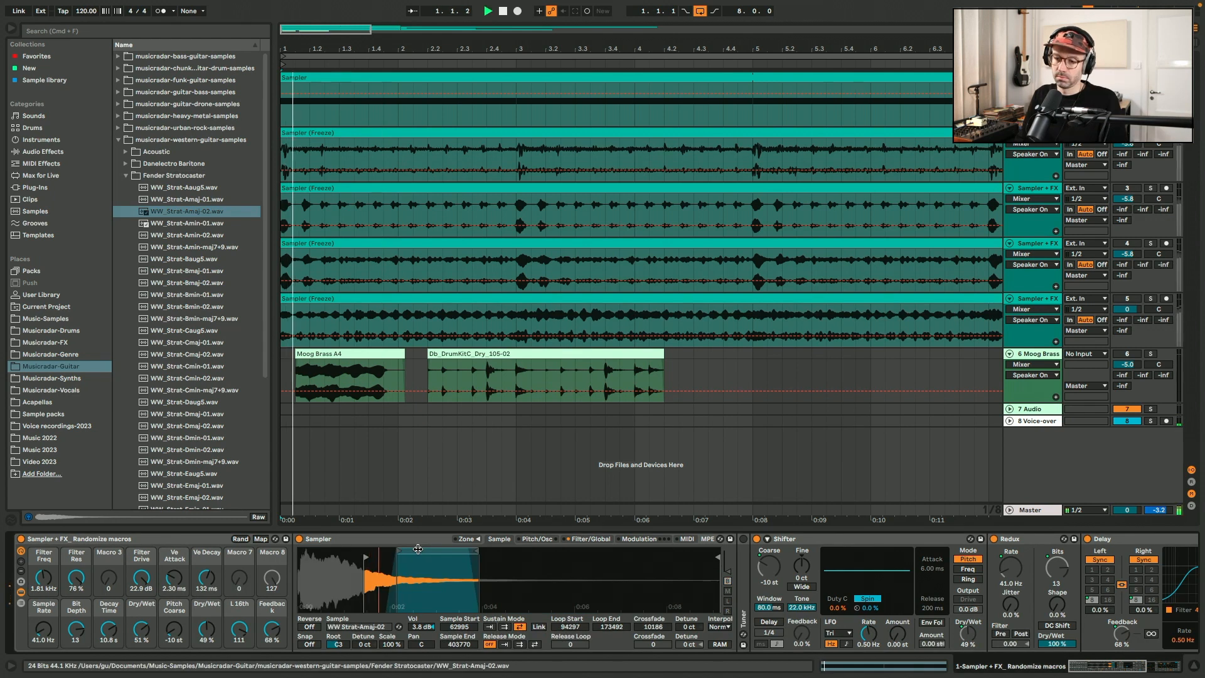
{"action": "key", "text": "space"}
{"action": "left_click", "coordinate": [240, 539]}
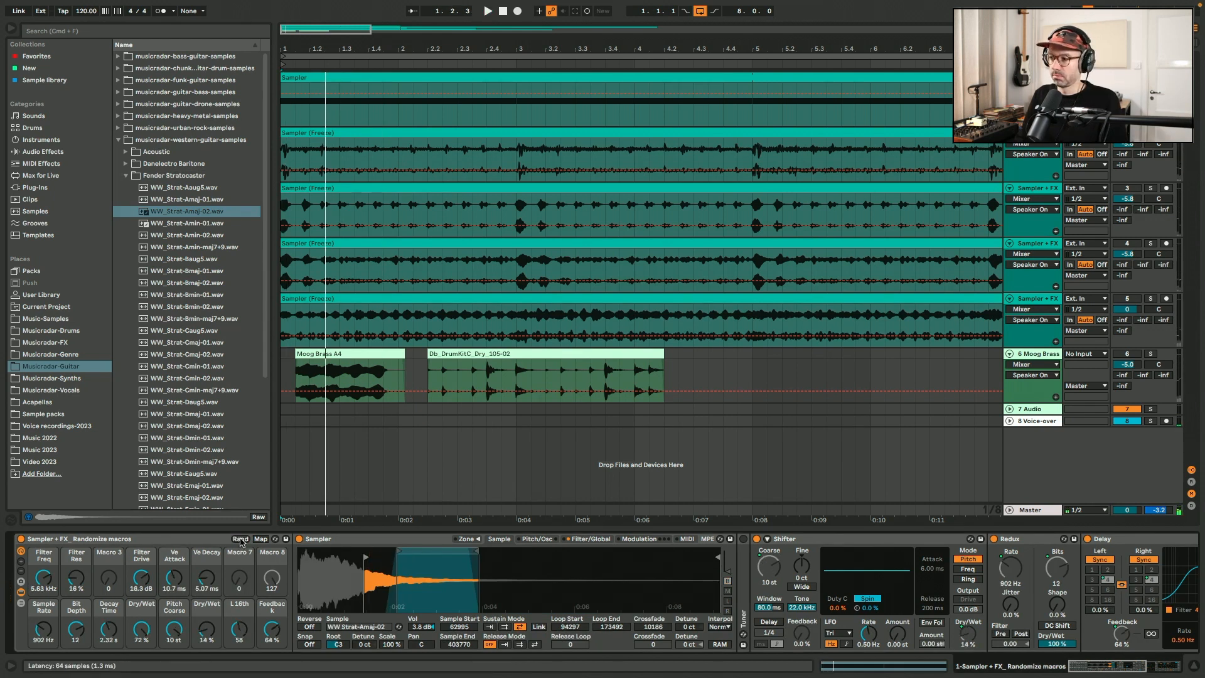
{"action": "key", "text": "space"}
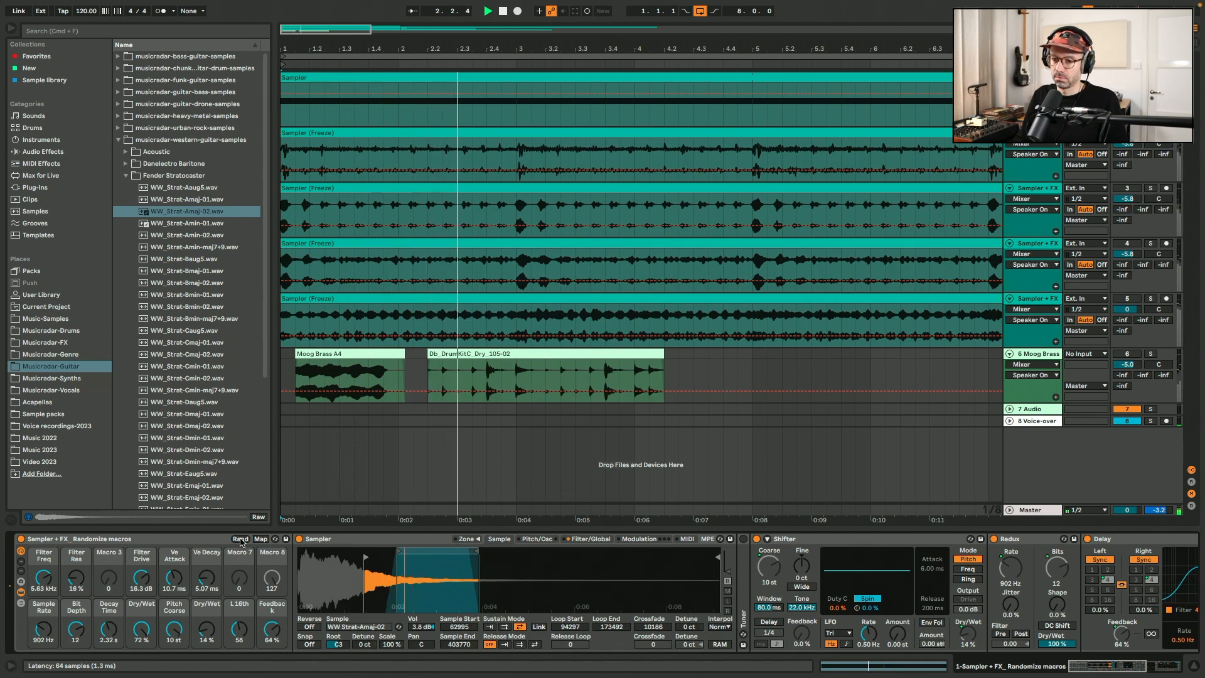
{"action": "key", "text": "space"}
- Place the dry WW_Strat-Amaj-02 sample after the drum clip on the Moog Brass track and audition it
{"action": "mouse_move", "coordinate": [186, 211]}
{"action": "left_mouse_down"}
{"action": "mouse_move", "coordinate": [737, 377]}
{"action": "mouse_move", "coordinate": [686, 375]}
{"action": "left_mouse_up"}
{"action": "key", "text": "space"}
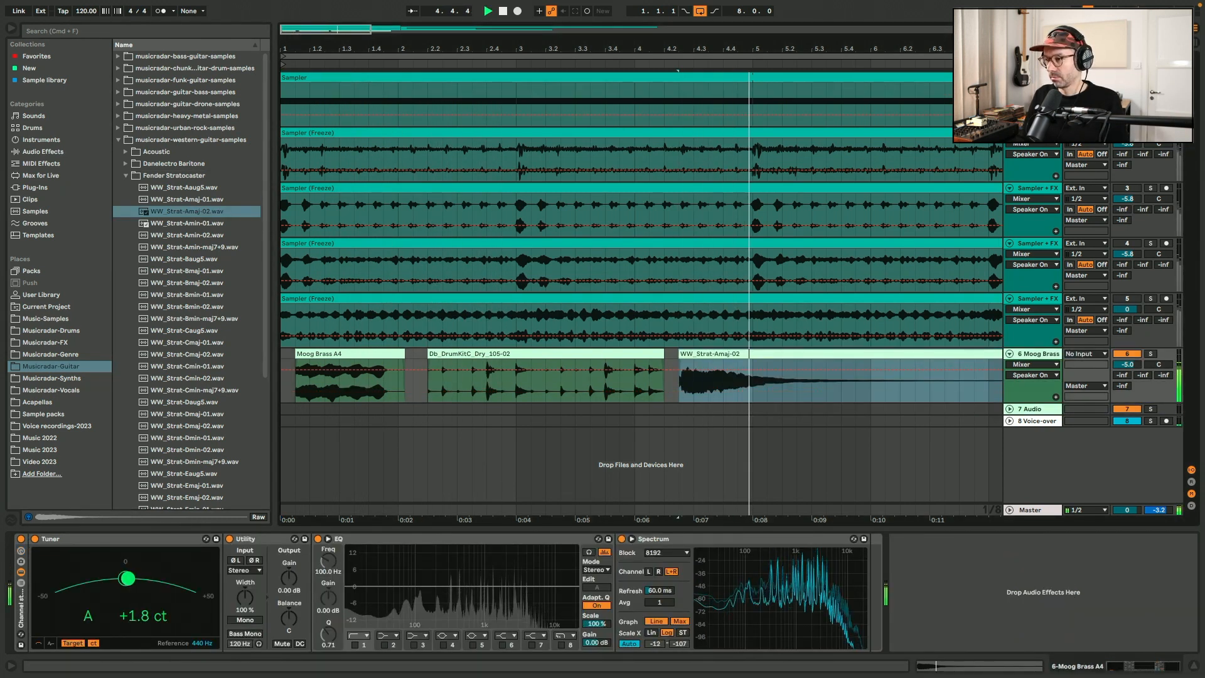
{"action": "key", "text": "space"}
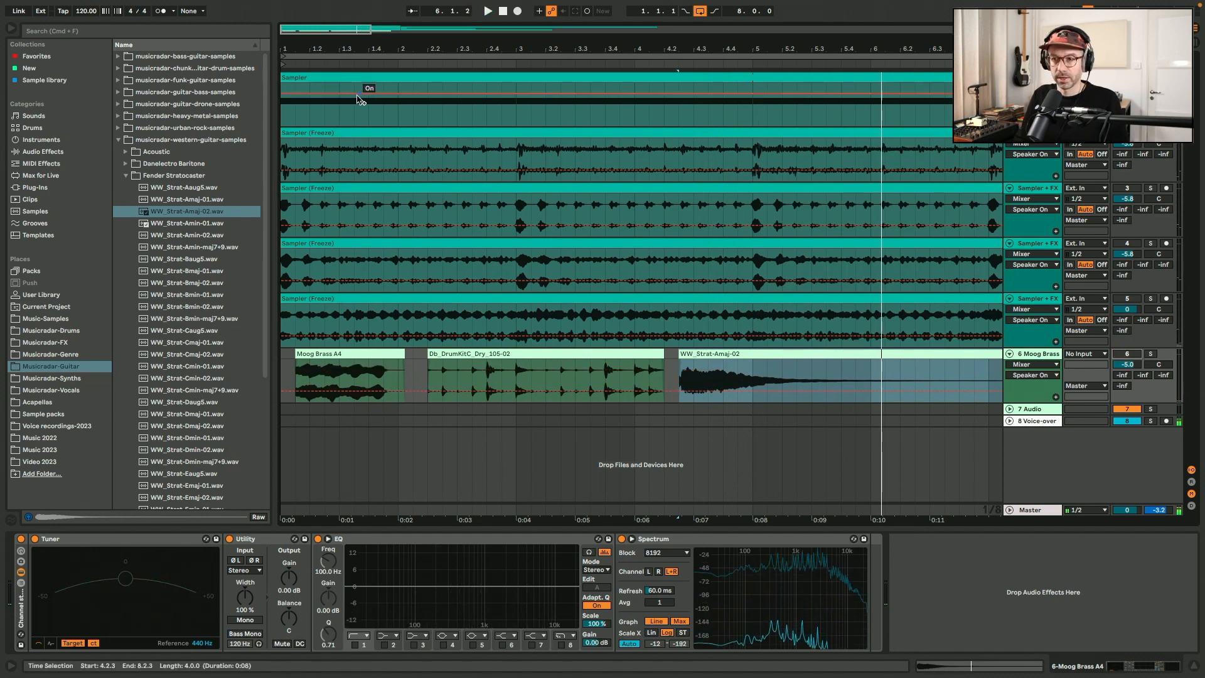
- Duplicate the Sampler track with its current guitar variation and freeze the copy
{"action": "left_click", "coordinate": [351, 81]}
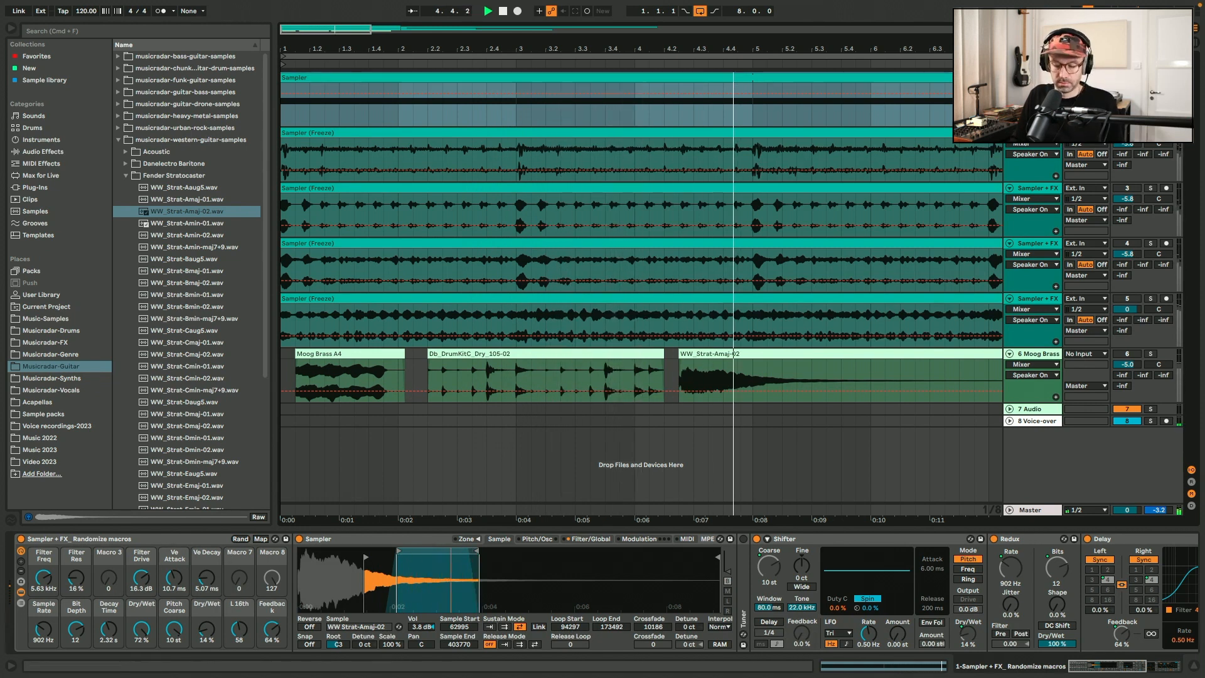
{"action": "key", "text": "super+d"}
{"action": "key", "text": "space"}
{"action": "right_click", "coordinate": [1027, 134]}
{"action": "left_click", "coordinate": [1067, 211]}
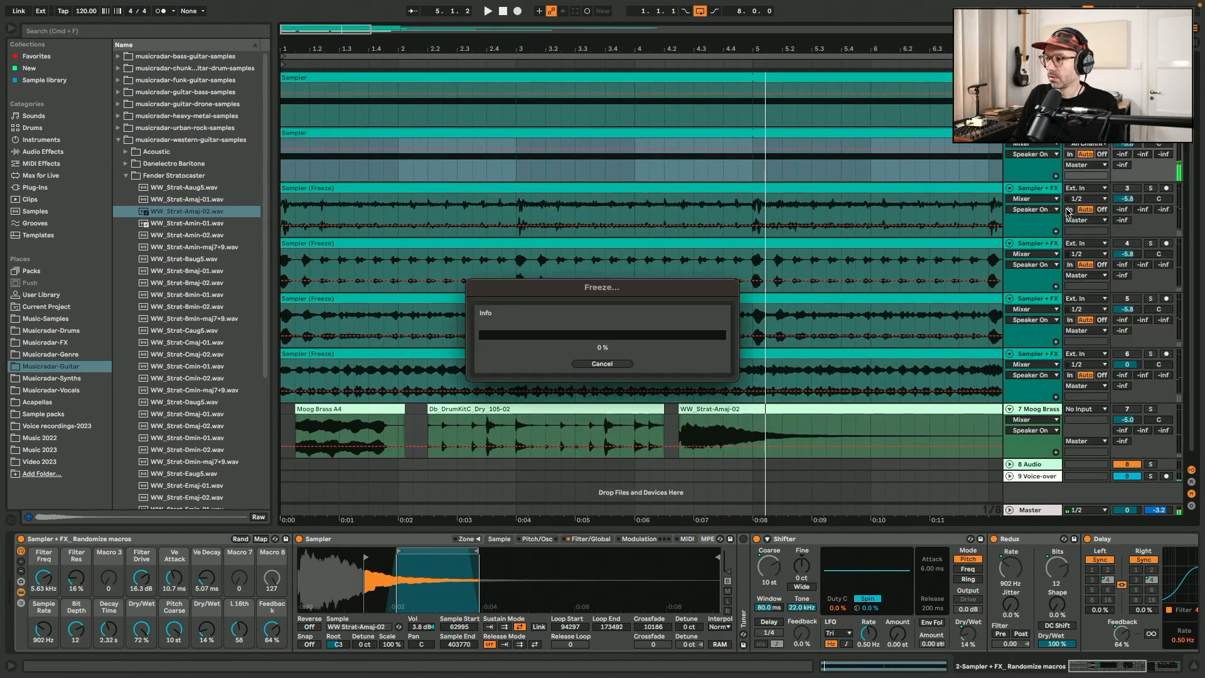
- Randomize the original Sampler rack's macros repeatedly, auditioning new variations of the guitar sample
{"action": "key", "text": "space"}
{"action": "left_click", "coordinate": [238, 541]}
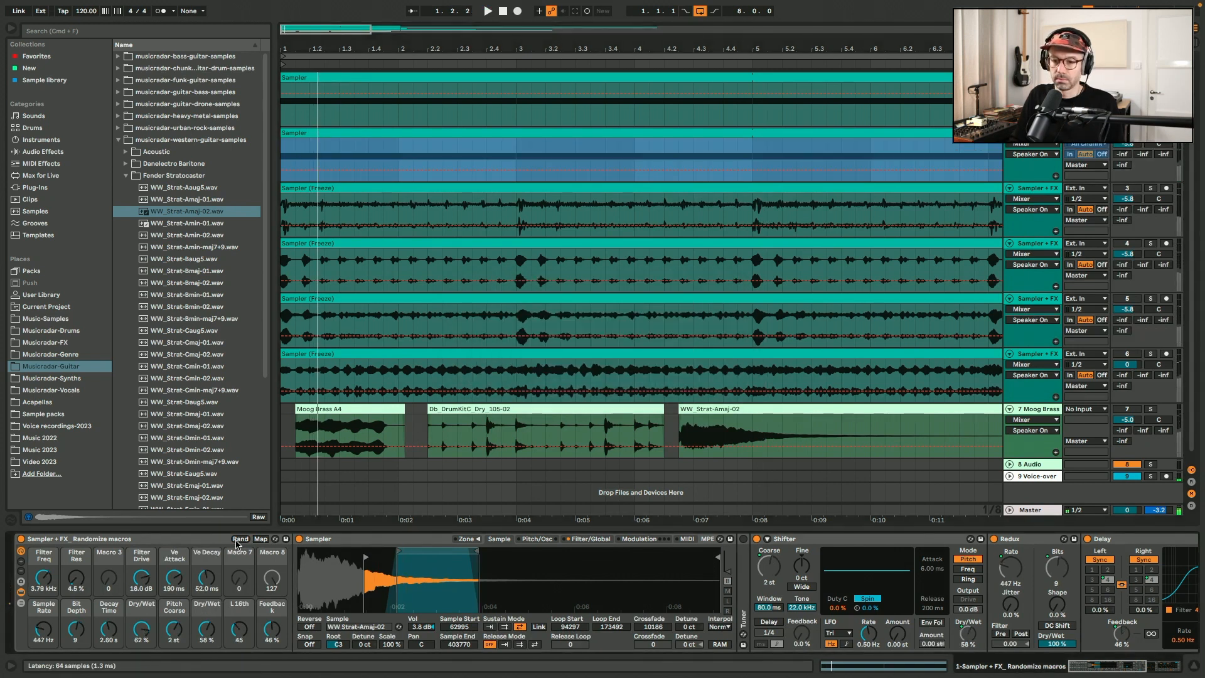
{"action": "left_click", "coordinate": [237, 542]}
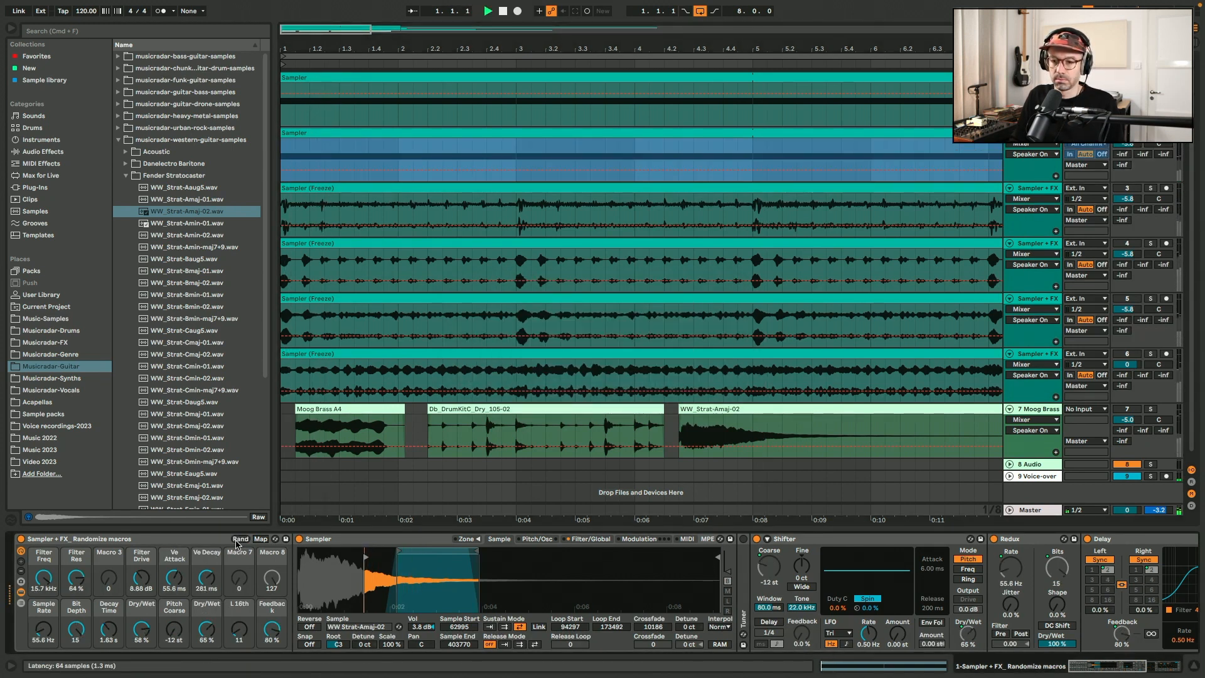
{"action": "left_click", "coordinate": [238, 542]}
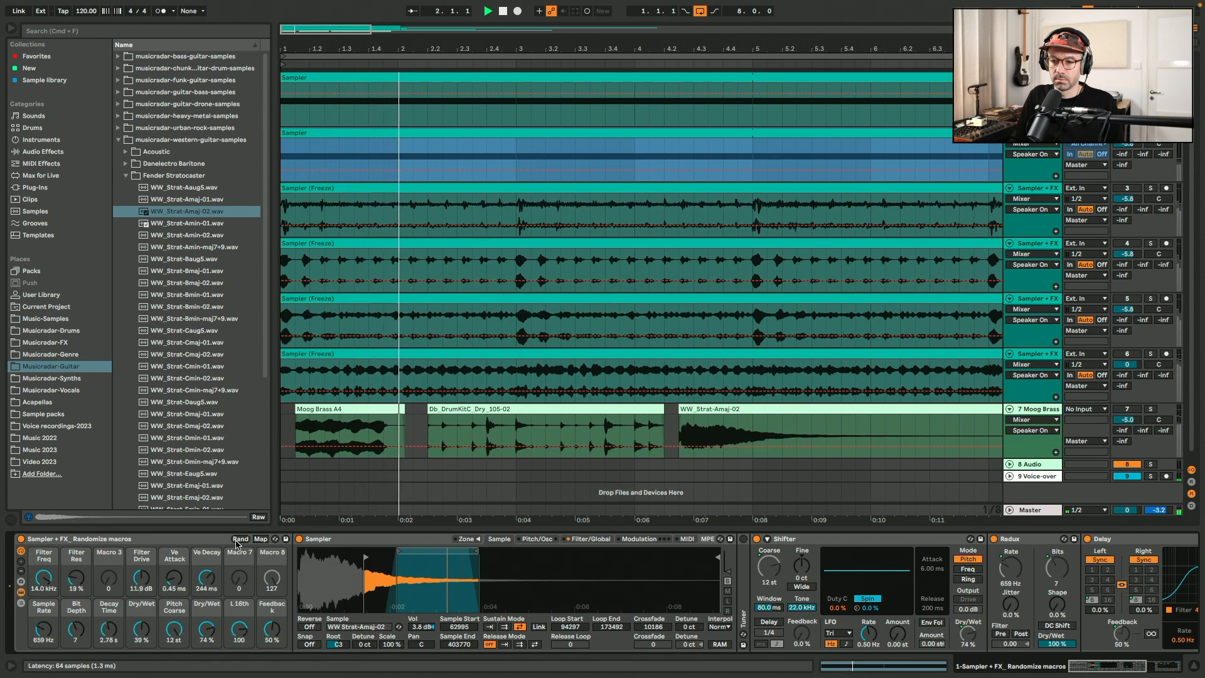
{"action": "left_click", "coordinate": [237, 544]}
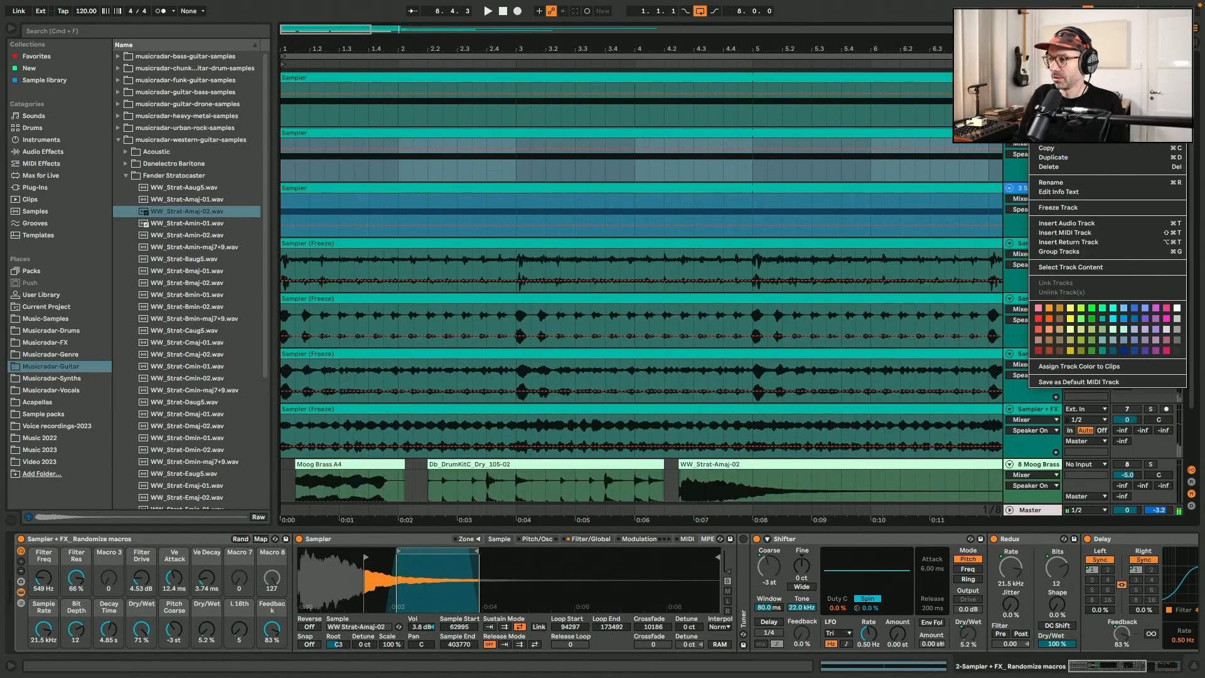
- Keep randomizing the original rack's macros during playback, then fine-tune the chosen guitar variation by setting Filter Freq to 419 Hz
{"action": "left_click", "coordinate": [240, 539]}
{"action": "left_click", "coordinate": [241, 540]}
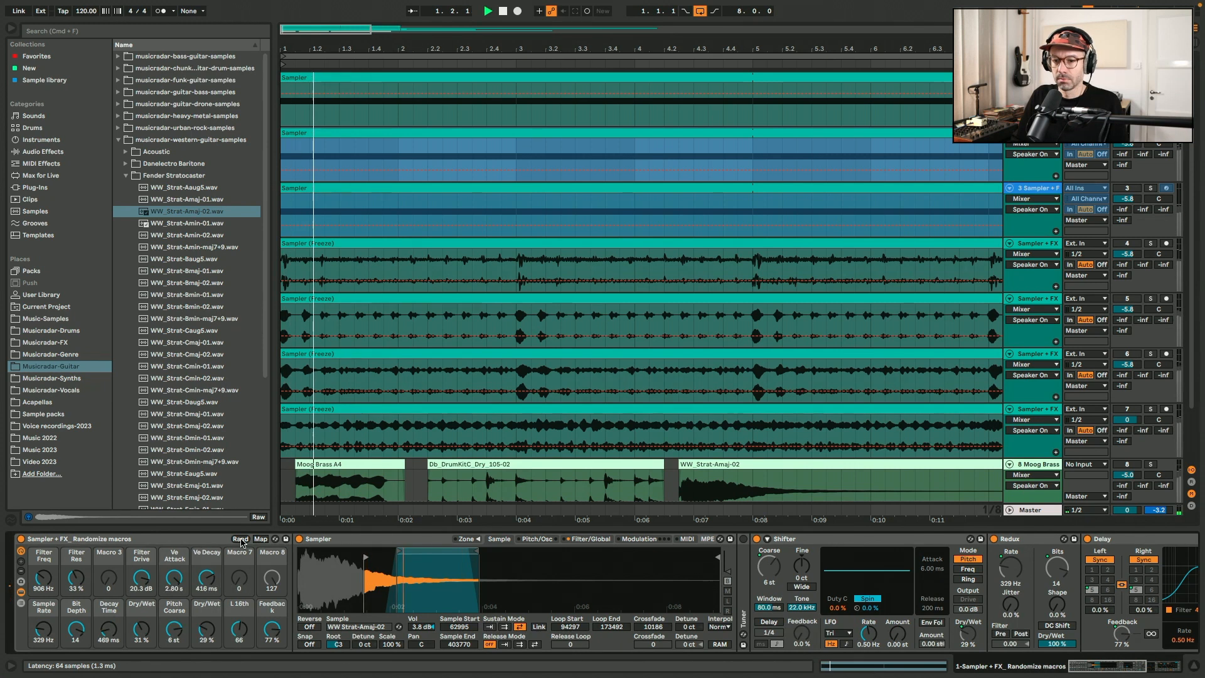
{"action": "left_click", "coordinate": [241, 540]}
{"action": "left_click", "coordinate": [241, 539]}
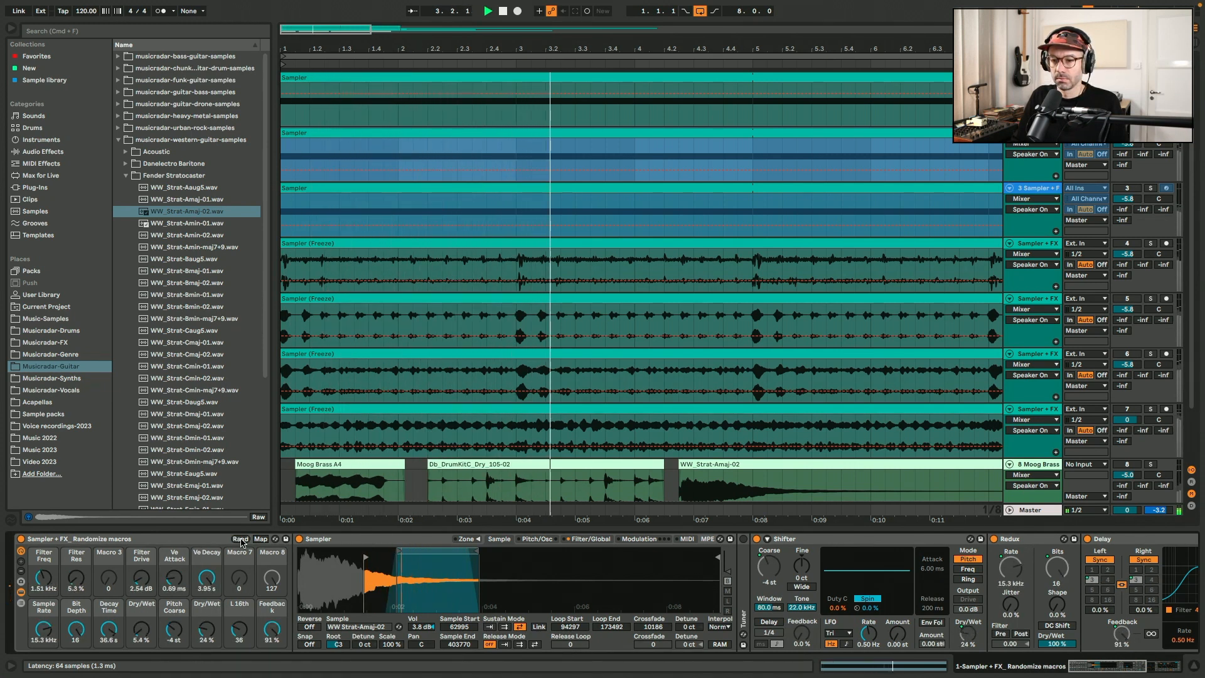
{"action": "left_click", "coordinate": [241, 540]}
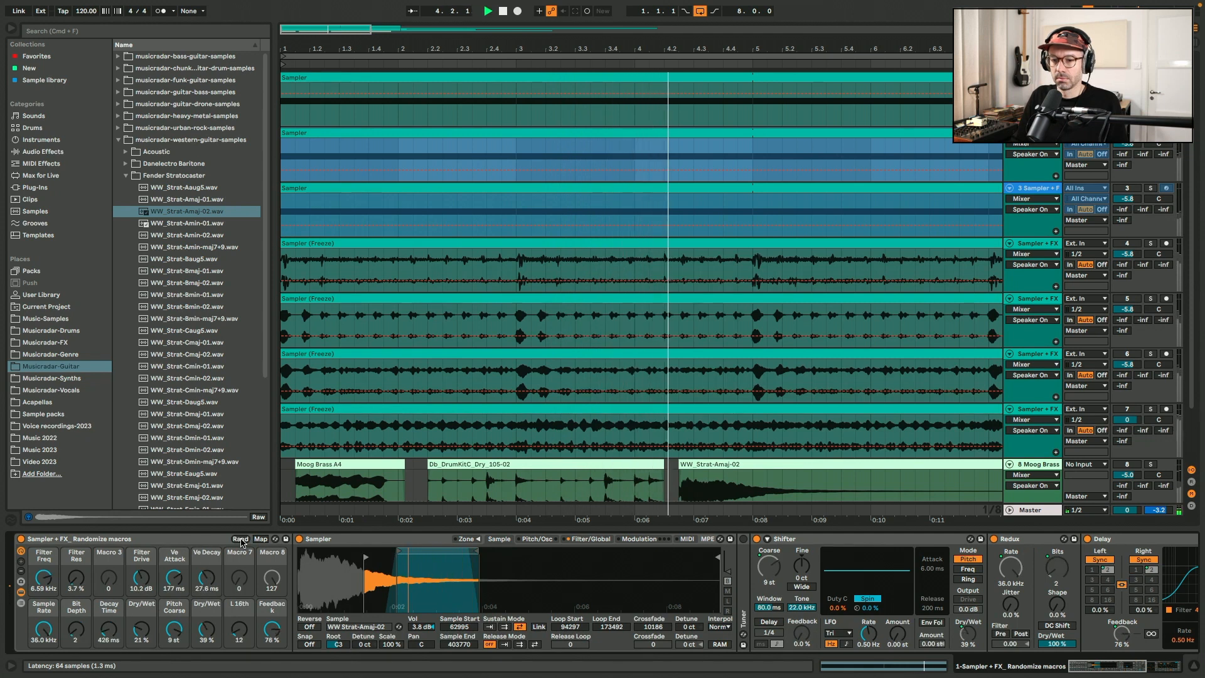
{"action": "left_click", "coordinate": [241, 540]}
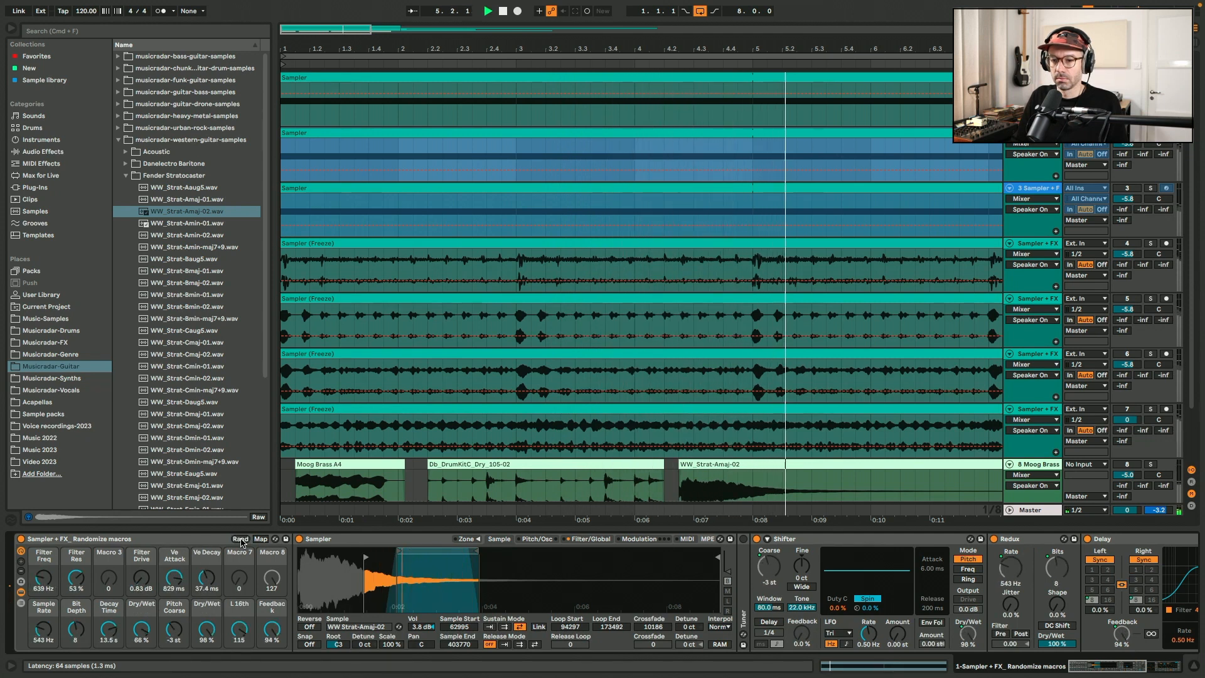
{"action": "left_click", "coordinate": [240, 540]}
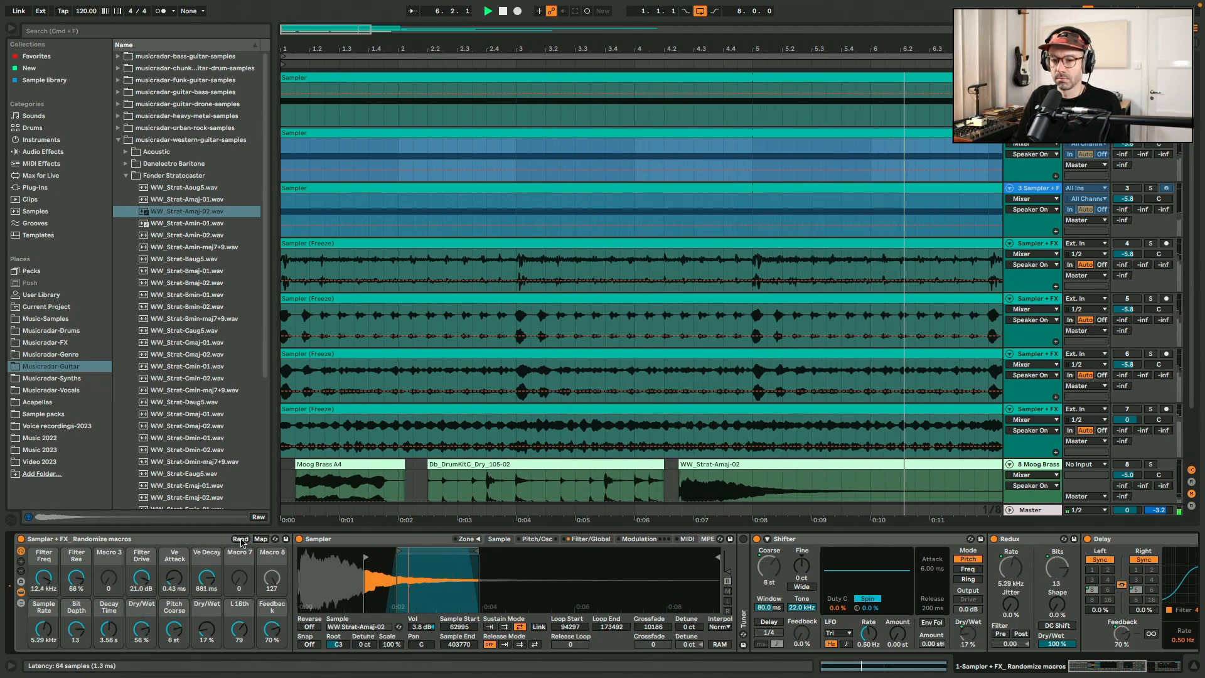
{"action": "left_click", "coordinate": [240, 539]}
{"action": "left_click", "coordinate": [241, 540]}
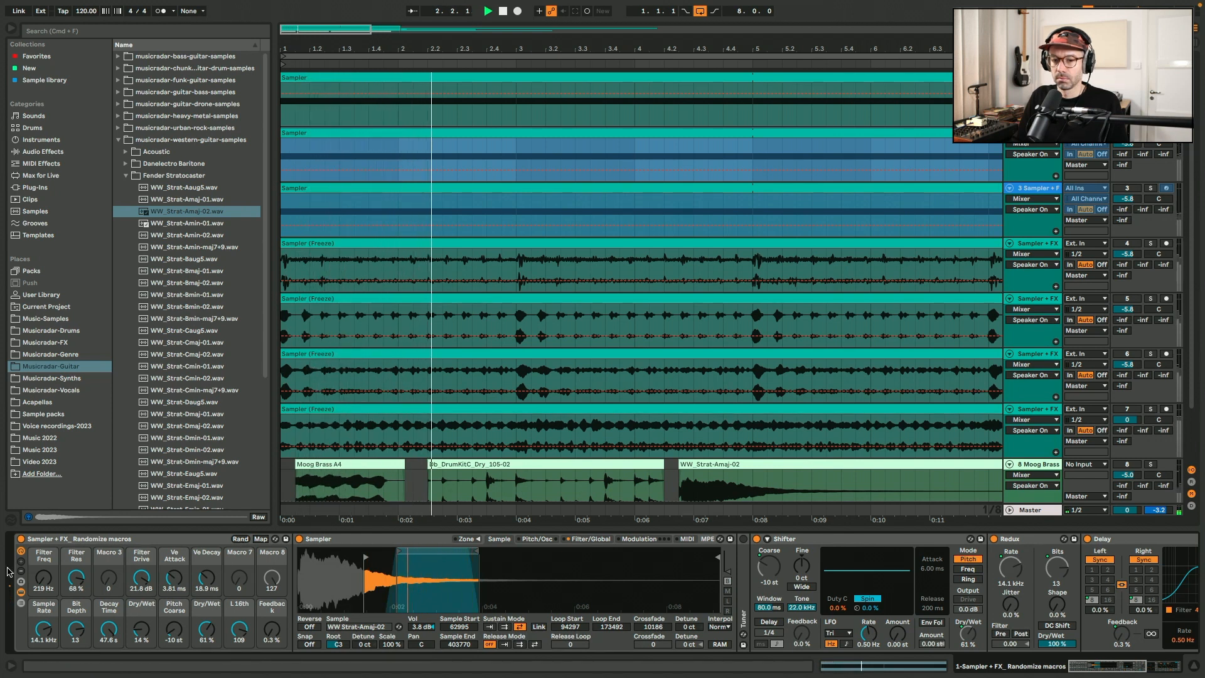
{"action": "mouse_move", "coordinate": [43, 577]}
{"action": "left_mouse_down"}
{"action": "mouse_move", "coordinate": [43, 552]}
{"action": "mouse_move", "coordinate": [43, 572]}
{"action": "left_mouse_up"}
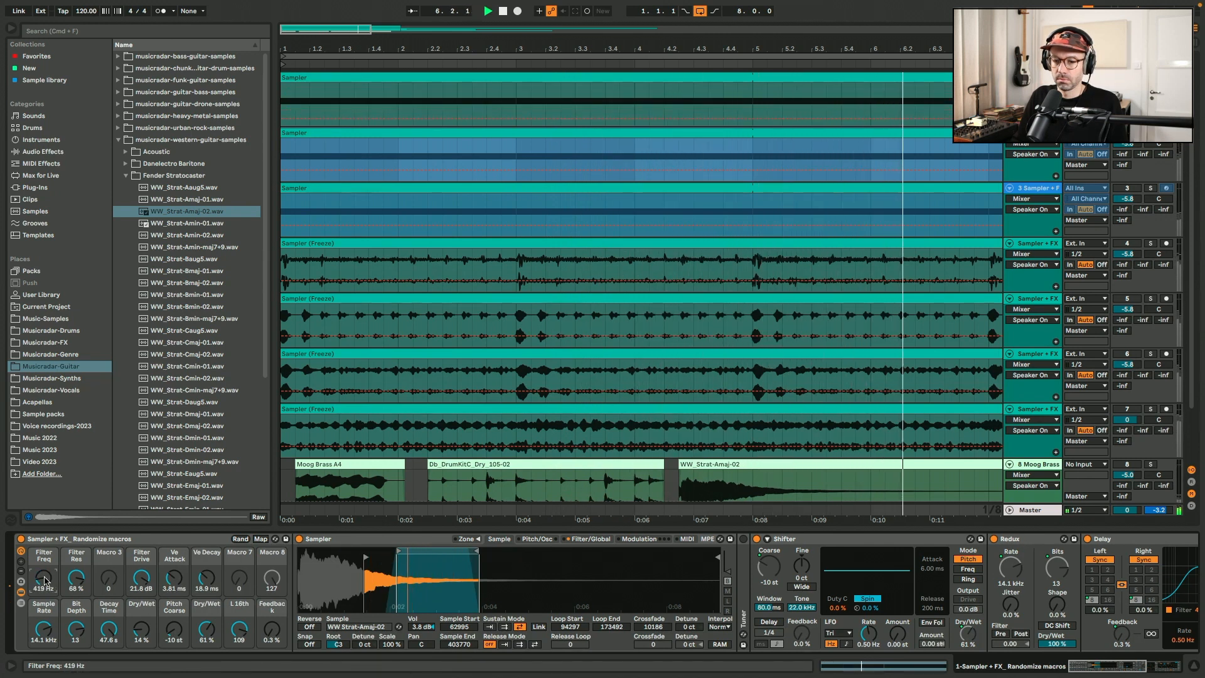
- Duplicate the Sampler track with the 419 Hz filter setting and freeze the copy, allowing audio to stop
{"action": "left_click", "coordinate": [1030, 78]}
{"action": "key", "text": "super+d"}
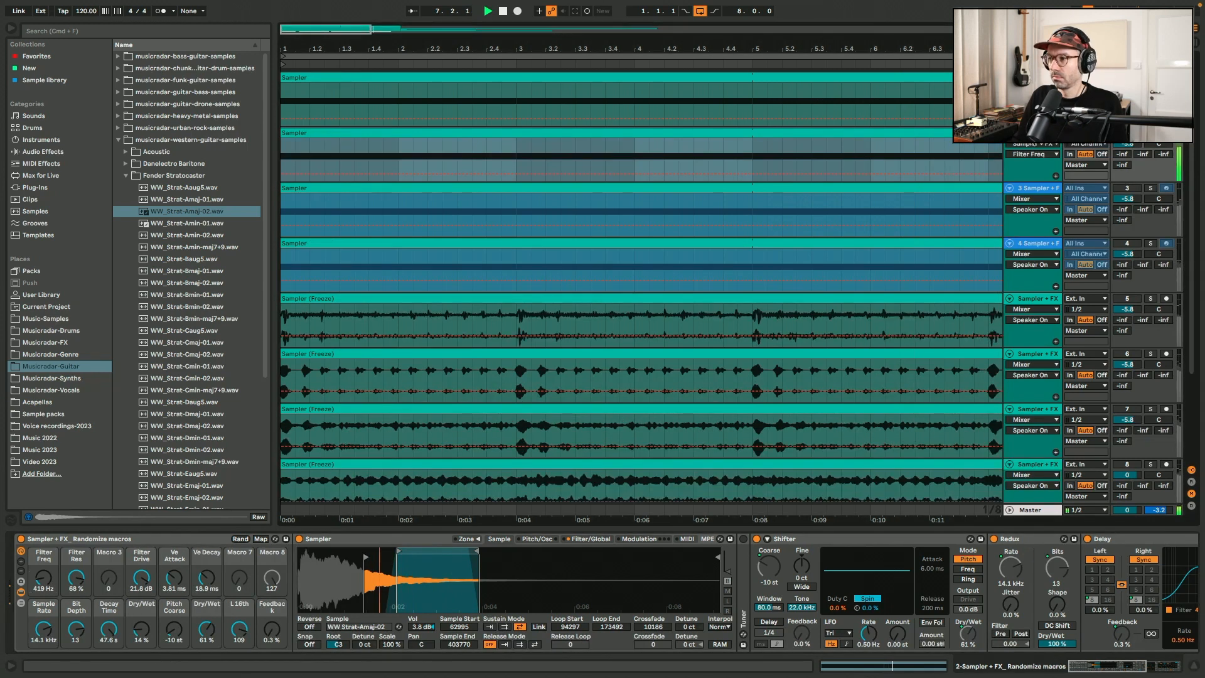
{"action": "right_click", "coordinate": [1030, 135]}
{"action": "left_click", "coordinate": [1063, 213]}
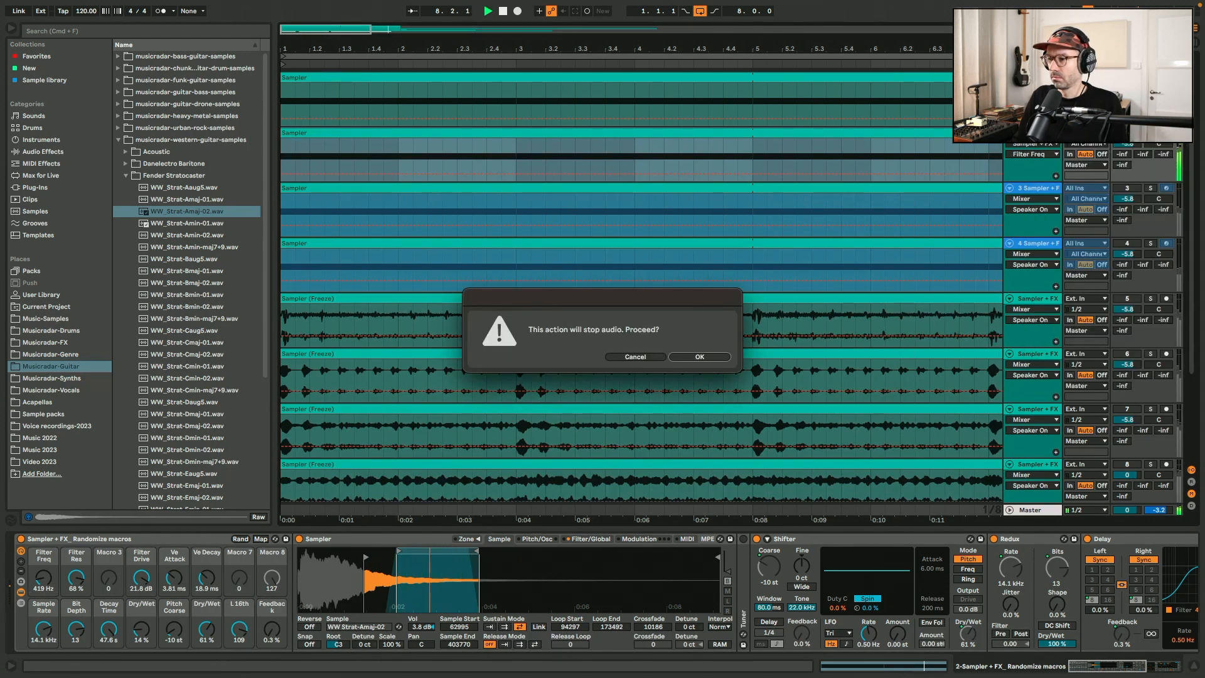
{"action": "key", "text": "Return"}
- Randomize the original rack's macros again and duplicate the Sampler track with the resulting variation
{"action": "left_click", "coordinate": [241, 540]}
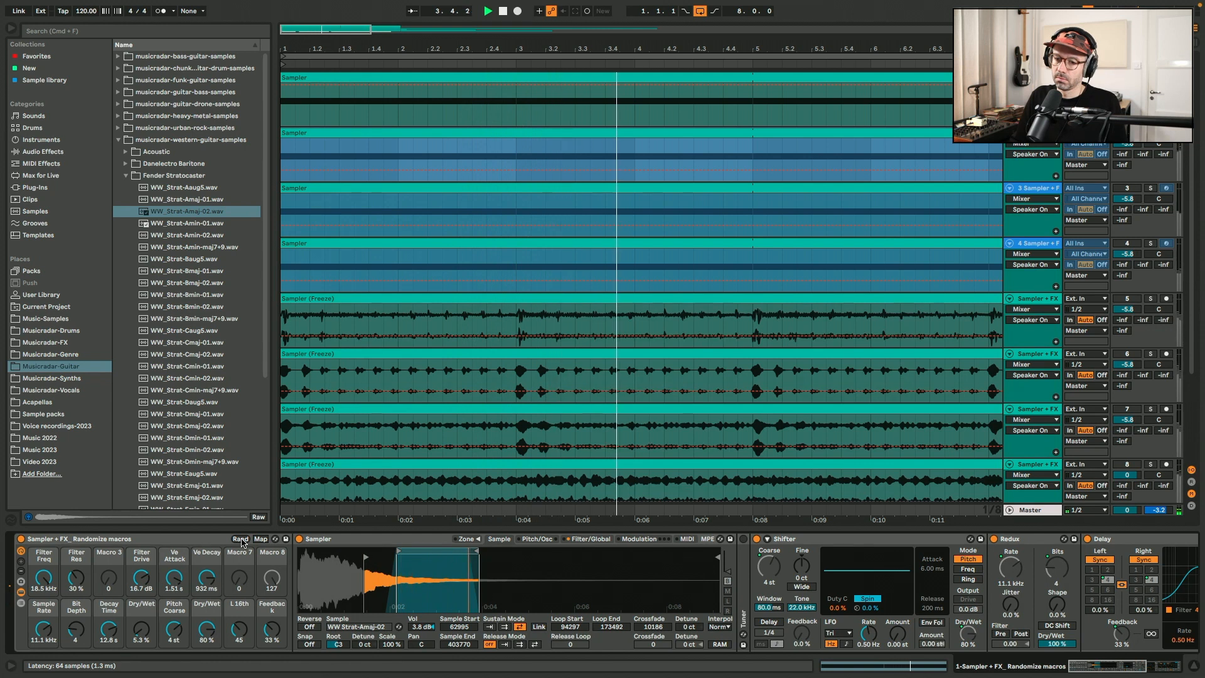
{"action": "left_click", "coordinate": [1032, 77]}
{"action": "key", "text": "super+d"}
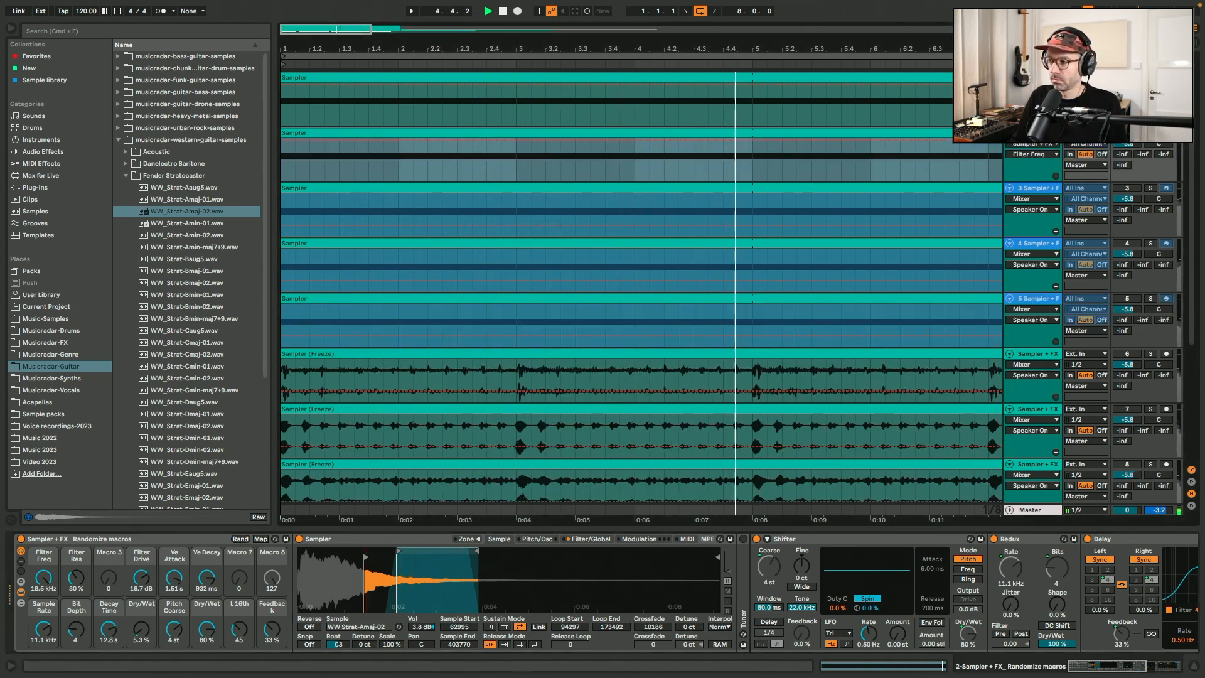